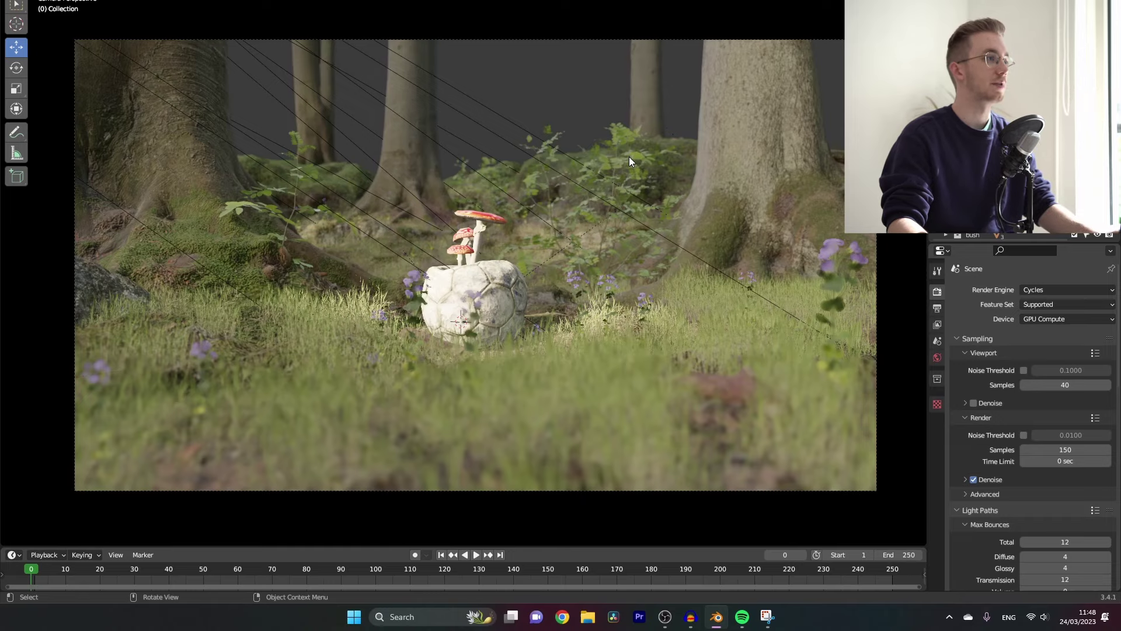
Add a 2 m cube mesh at the center of the forest scene
middle_click_drag(629, 156, 607, 175)
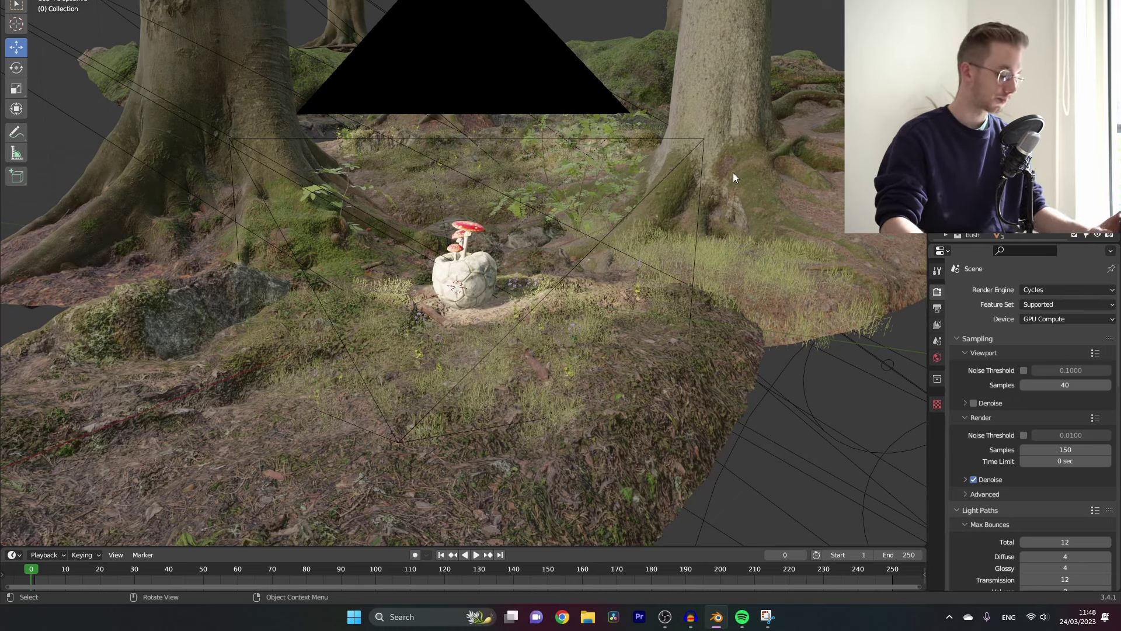
key("shift+a")
mouse_move(477, 193)
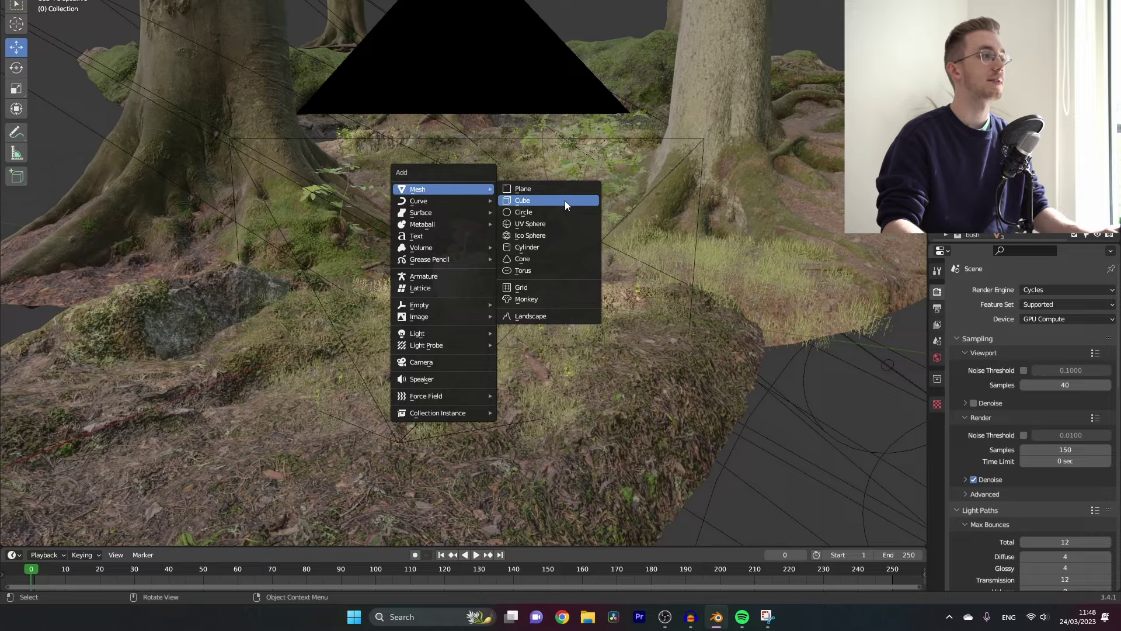
left_click(566, 202)
scroll(368, 193, "down", 6)
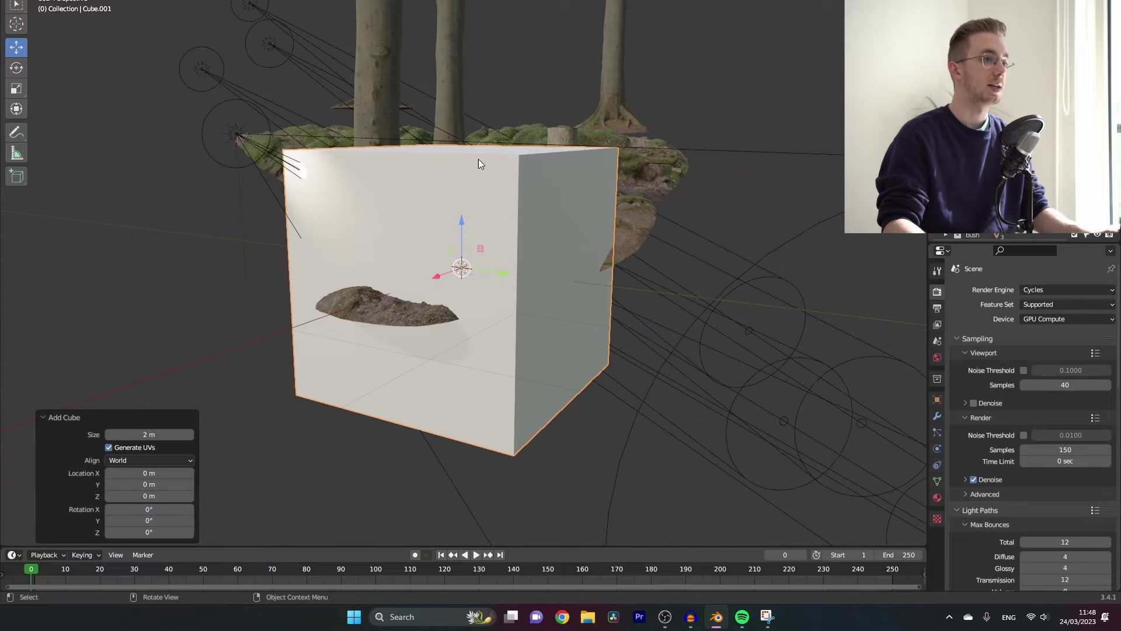
Create a new material named "light rays" on the cube and save the file
left_click(938, 497)
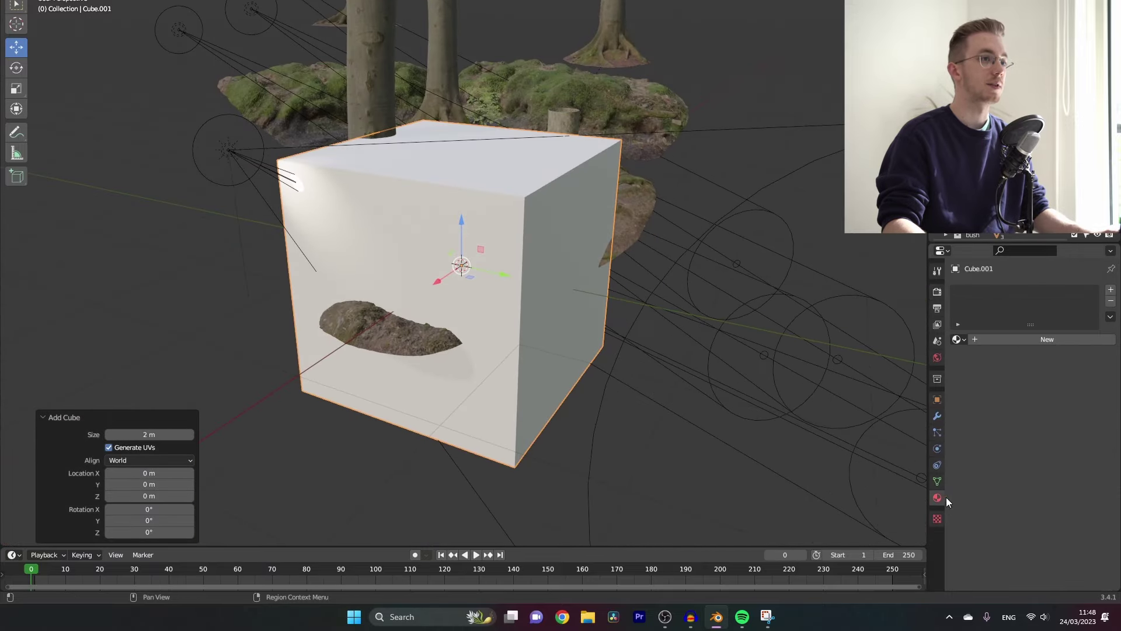
left_click(1050, 341)
left_click(1043, 339)
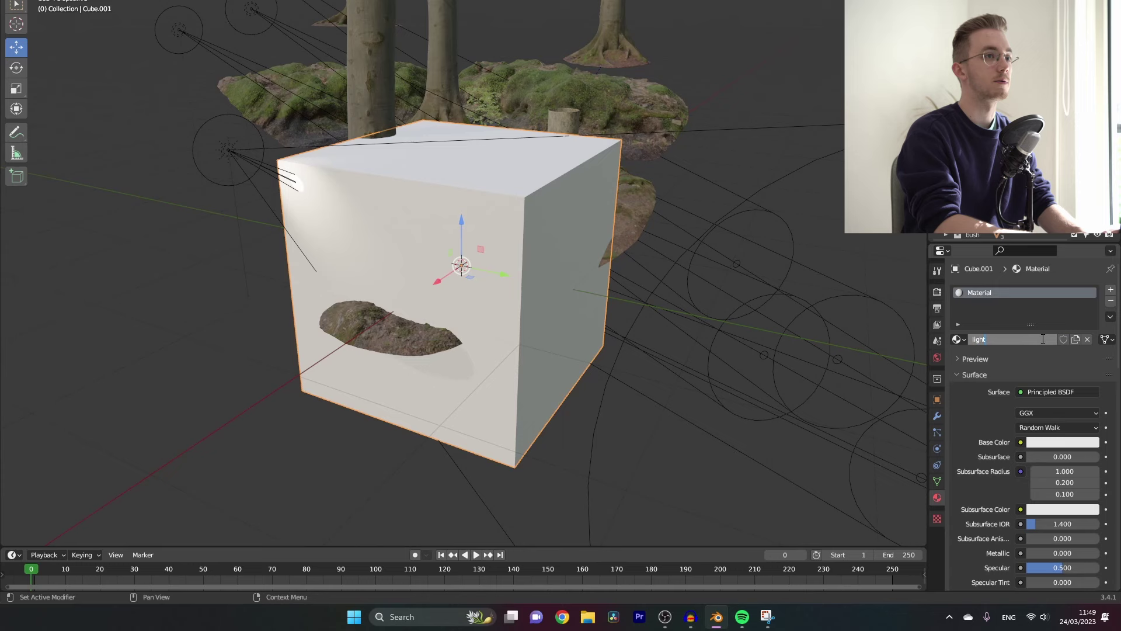
left_click(1043, 339)
type("light rays")
key("Return")
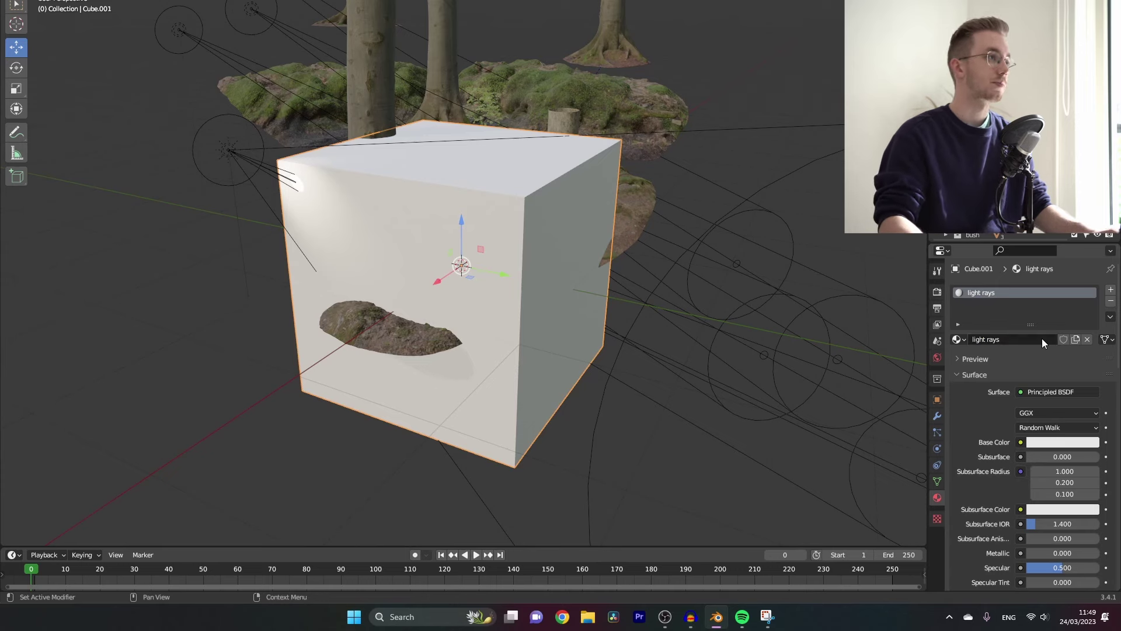
key("ctrl+s")
Open a separate window and set it to the Shader Editor
left_click(100, 0)
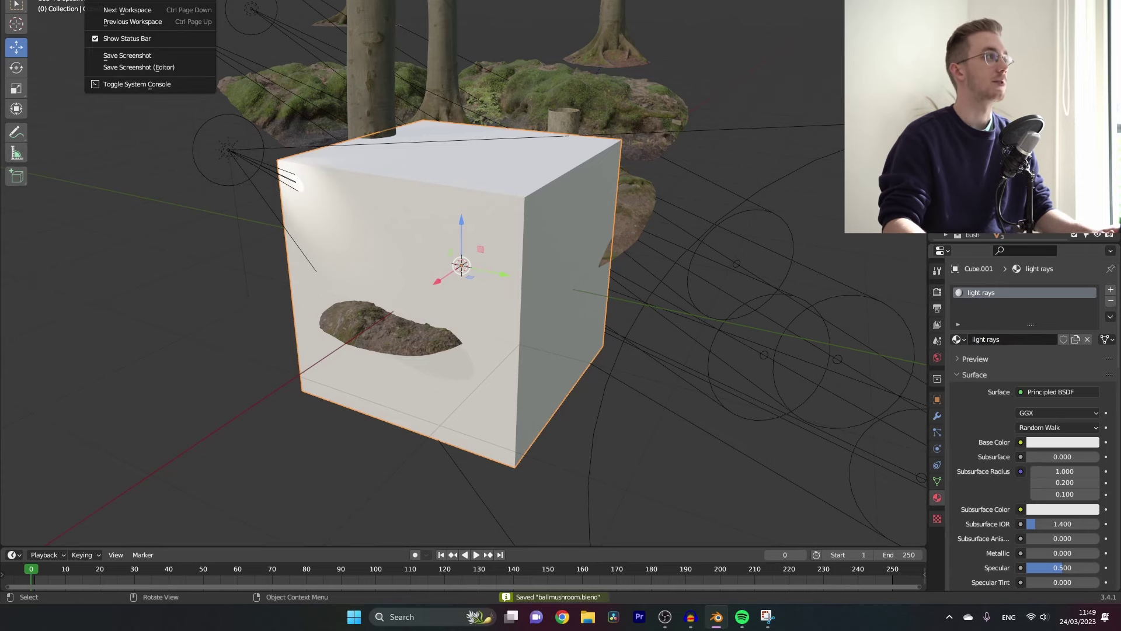
left_click(111, 0)
left_click(53, 13)
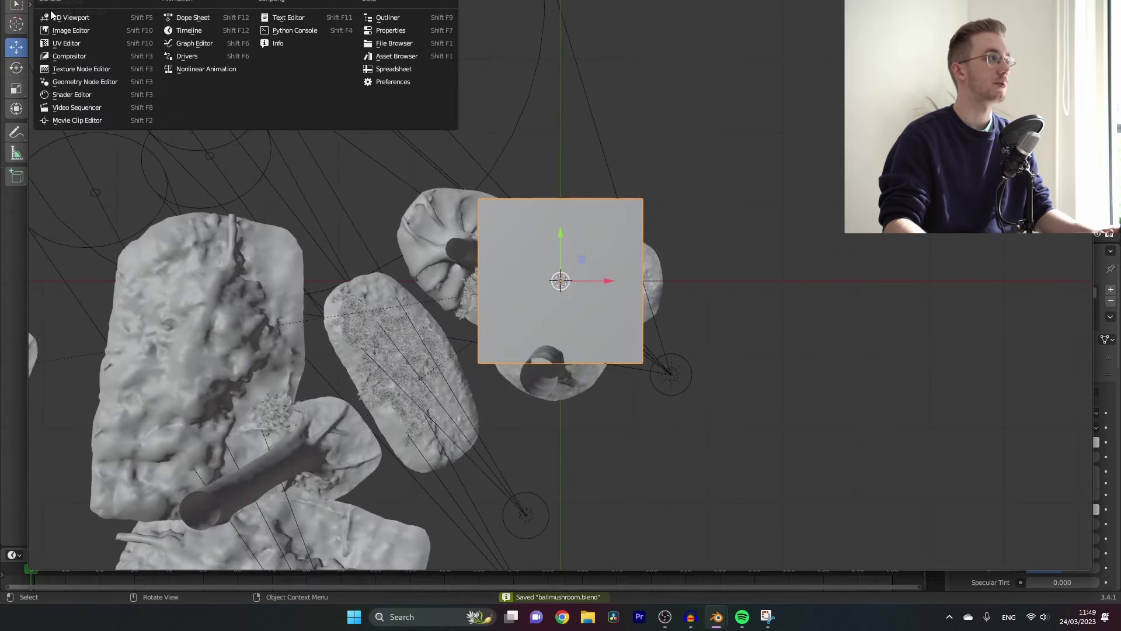
left_click(72, 93)
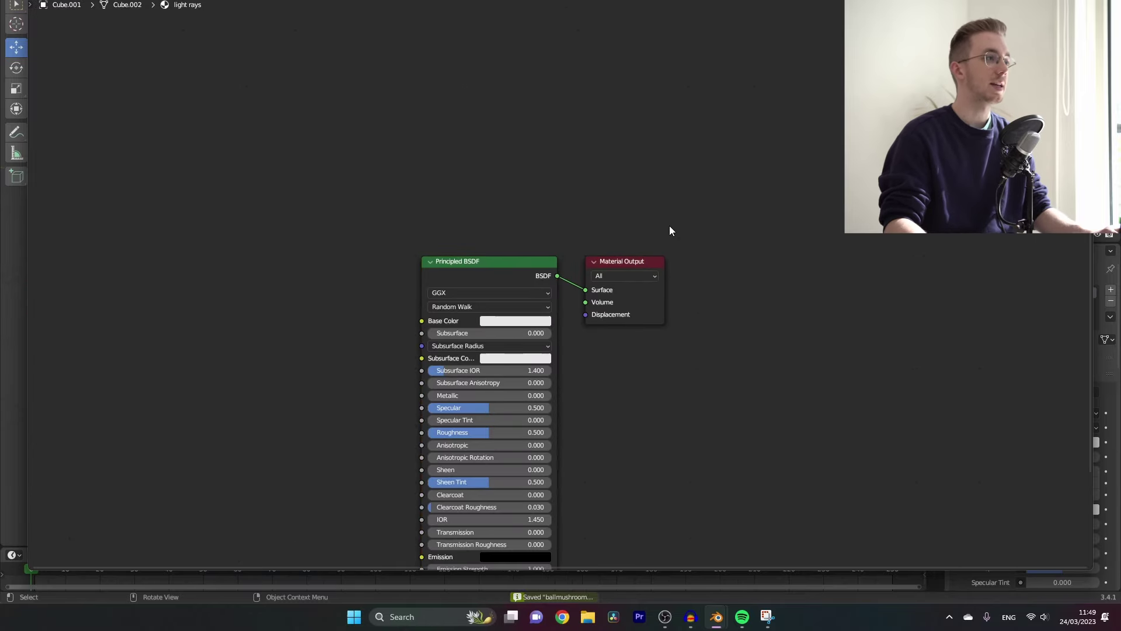
Replace the Principled BSDF with an Emission node connected to the Material Output's Volume input
scroll(669, 227, "down", 2)
middle_click_drag(706, 248, 756, 220)
scroll(756, 219, "up", 2)
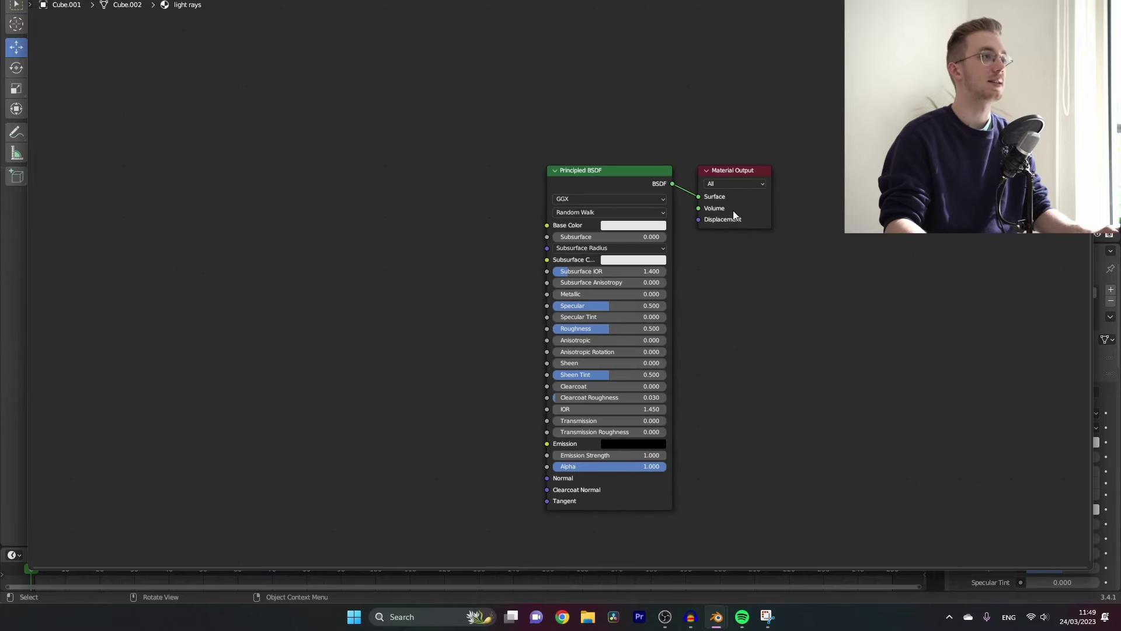
left_click_drag(611, 173, 614, 162)
key("x")
key("shift+a")
left_click(615, 162)
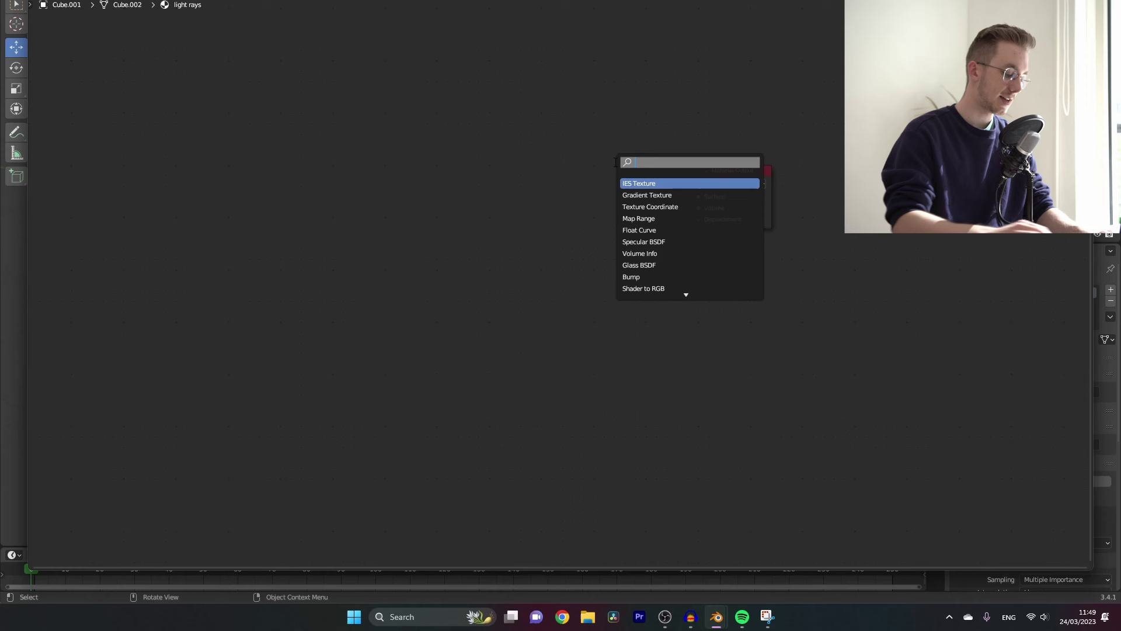
type("emission")
key("Return")
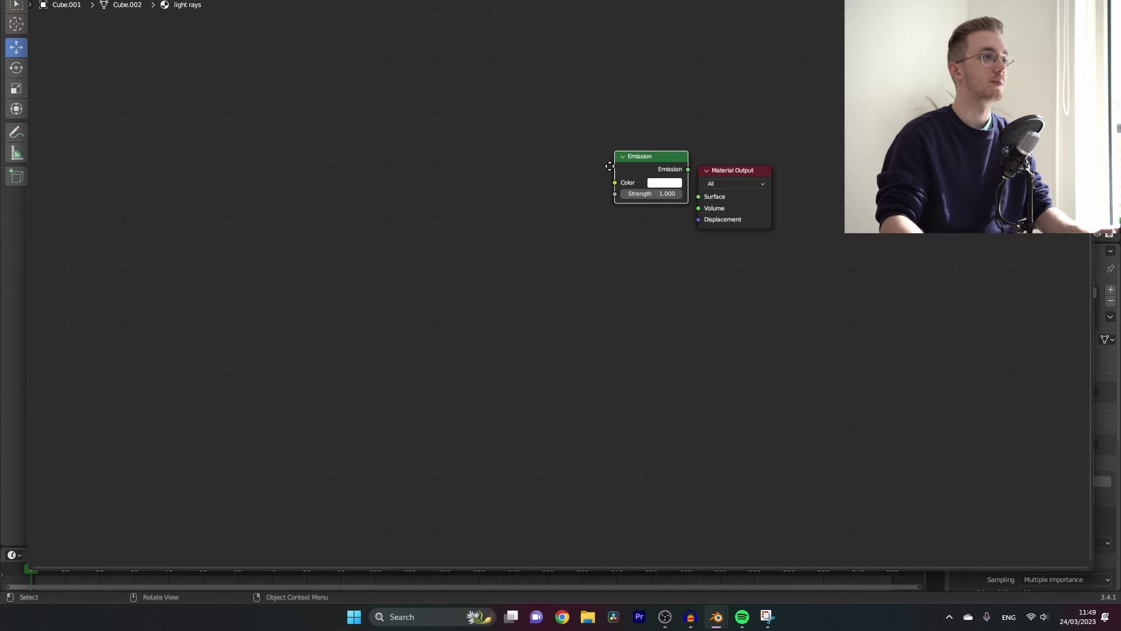
left_click(574, 183)
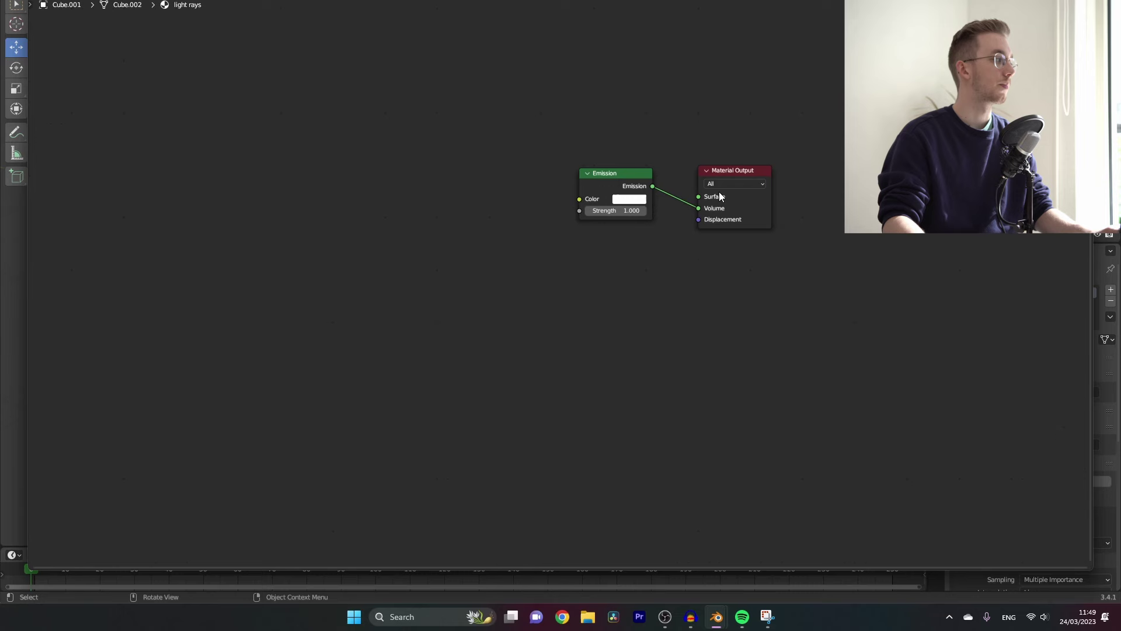
Add a Voronoi Texture node ahead of the Emission node
scroll(616, 134, "up", 1)
key("shift+a")
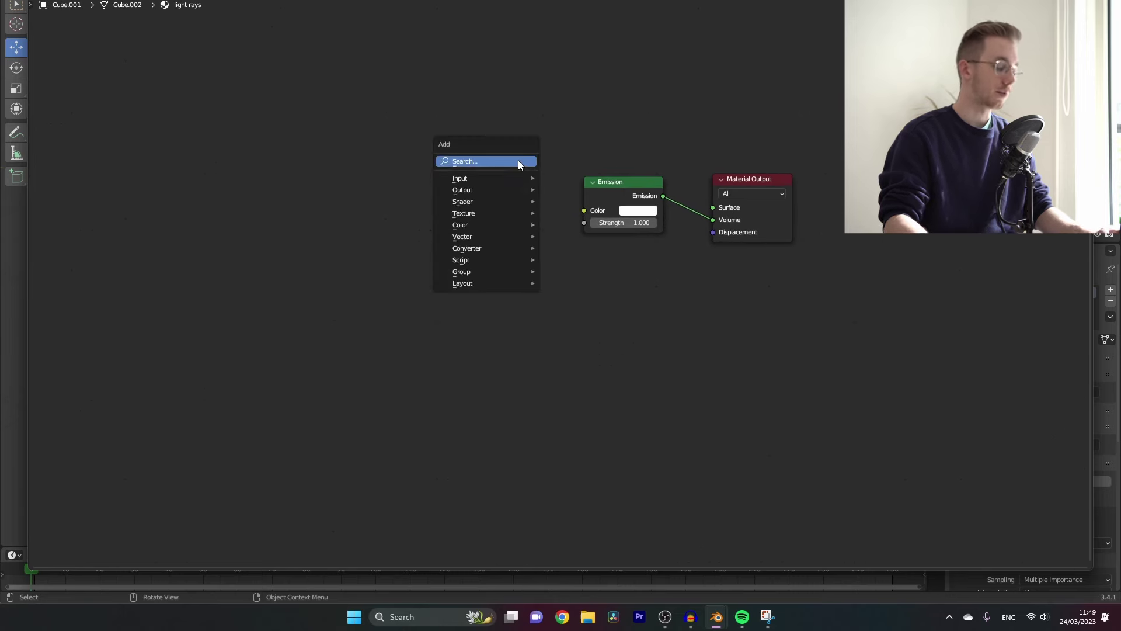
left_click(517, 160)
type("vor")
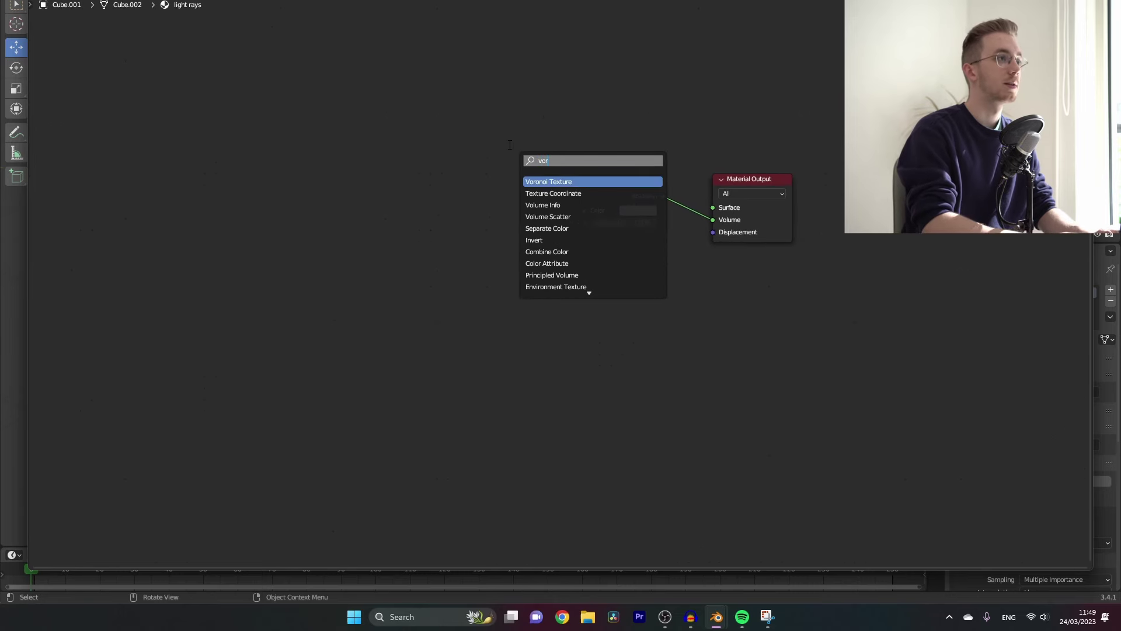
key("Return")
left_click(378, 151)
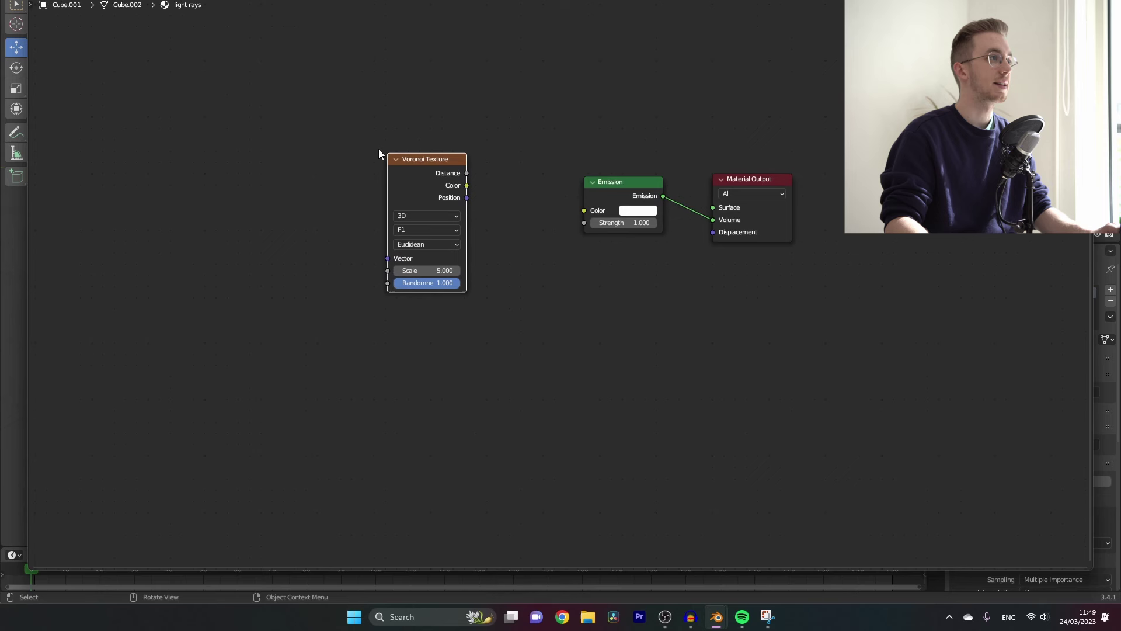
Add a ColorRamp between the nodes, linking Voronoi Distance to its Fac and its Color output to the Emission Color
key("shift+a")
left_click(493, 119)
type("color")
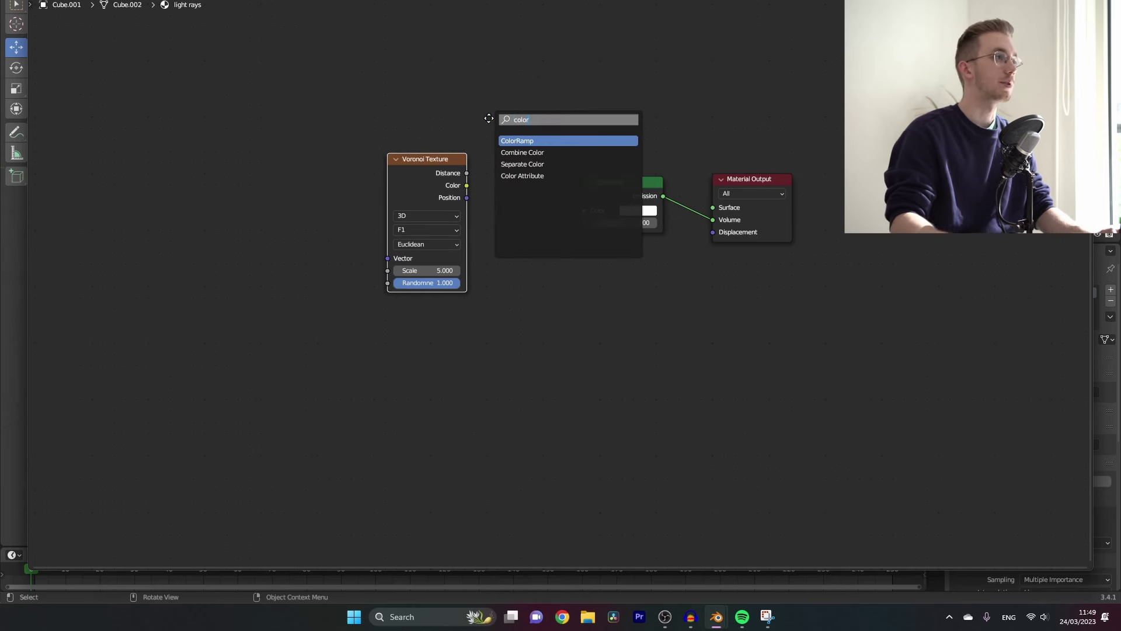
key("Return")
left_click(462, 161)
left_click_drag(427, 175, 299, 177)
left_click_drag(491, 169, 362, 228)
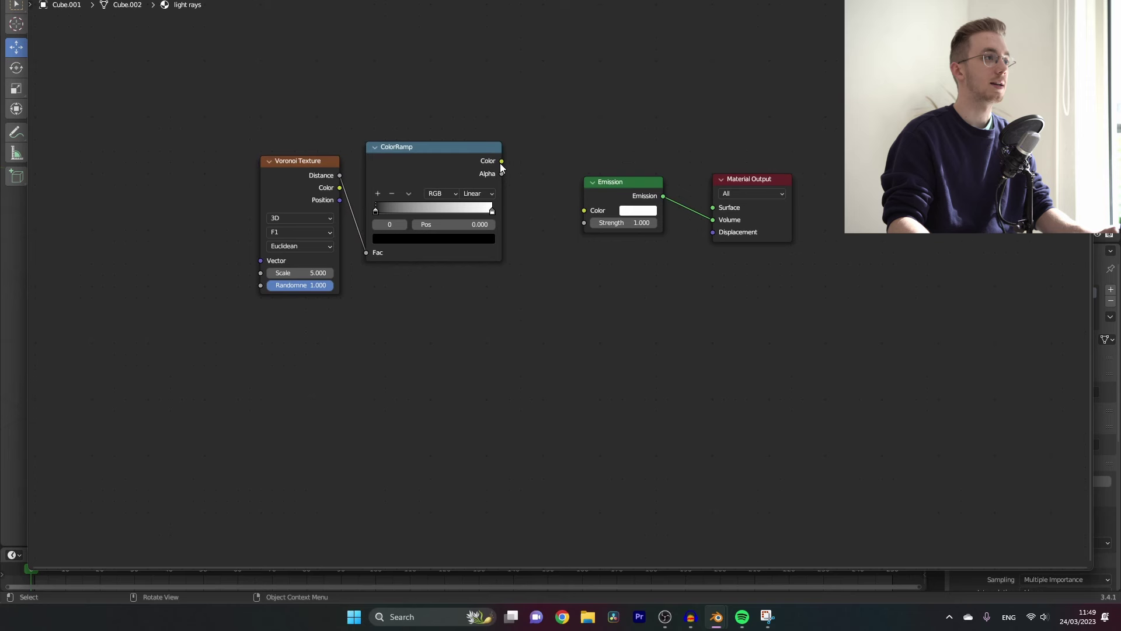
left_click_drag(595, 210, 595, 211)
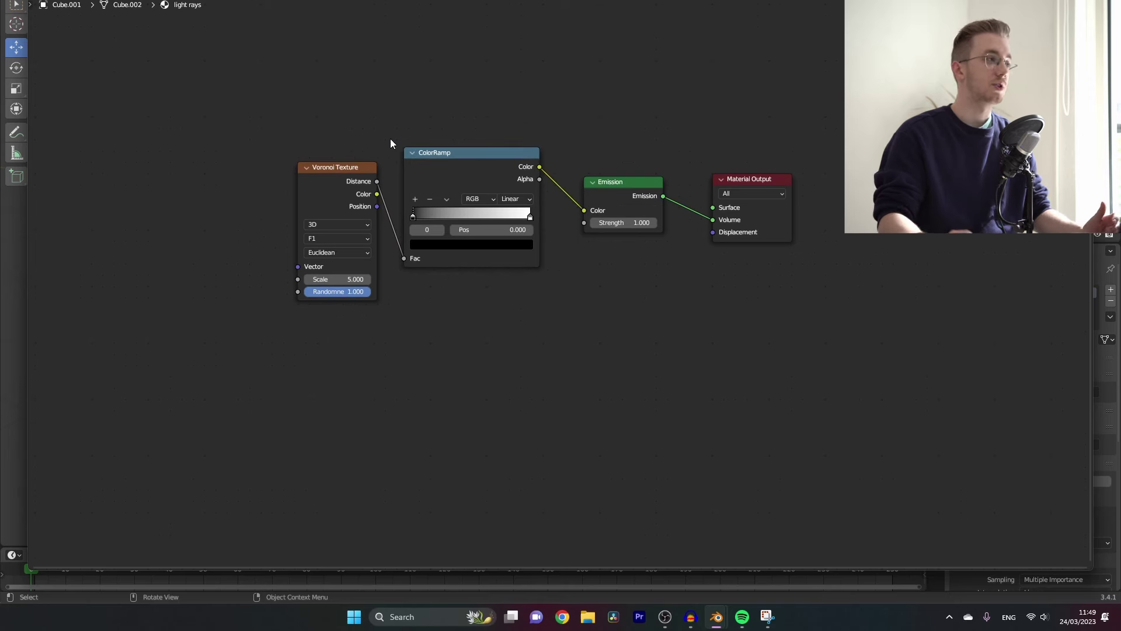
Add linked Texture Coordinate and Mapping nodes to the Voronoi Texture, and uncover the viewport to inspect the cube's volume
left_click(337, 175)
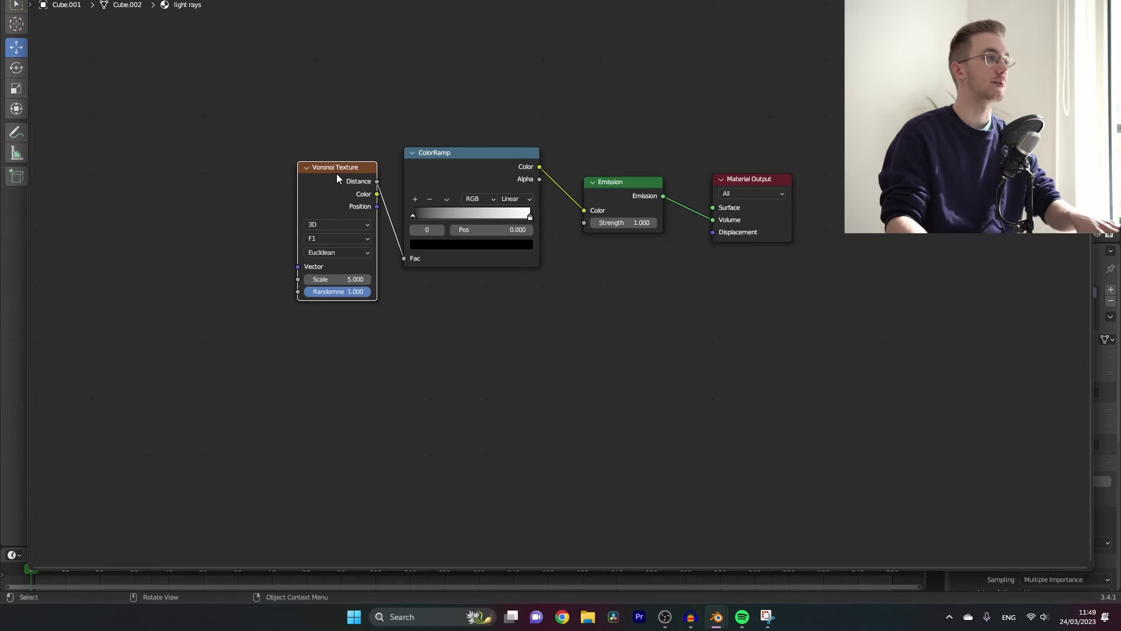
key("ctrl+t")
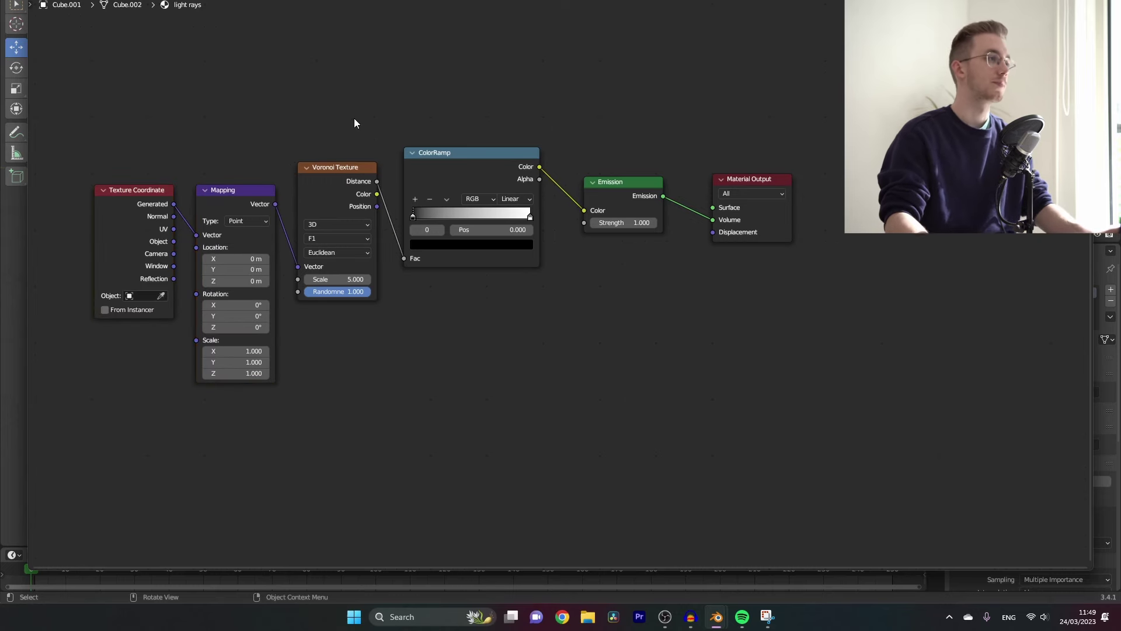
key("ctrl+space")
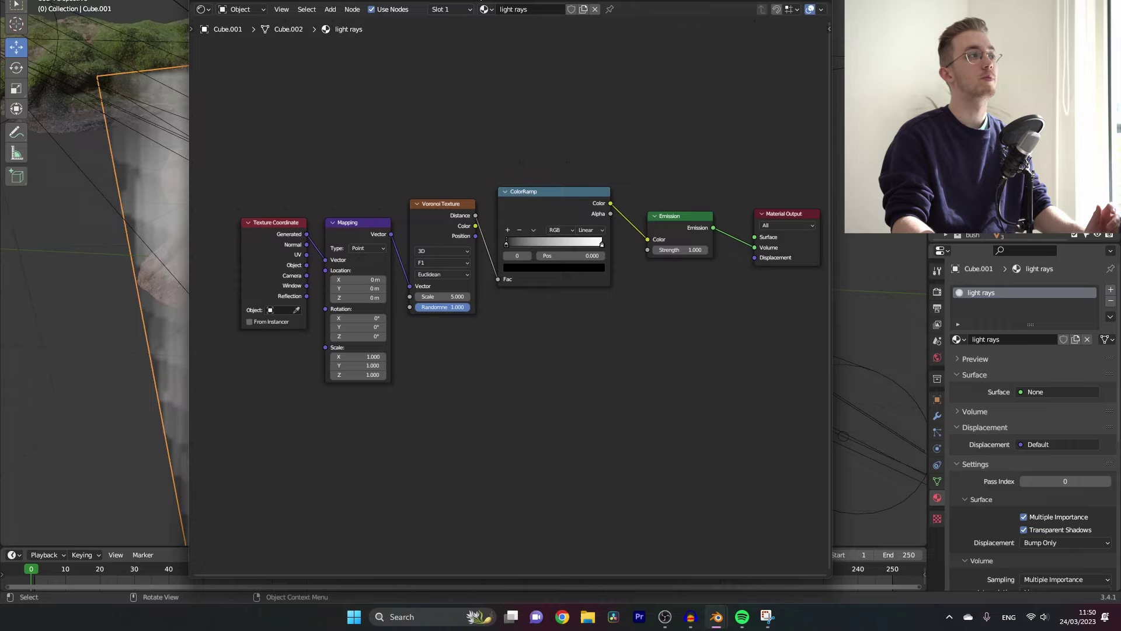
left_click_drag(480, 1, 1, 81)
middle_click_drag(584, 219, 565, 205)
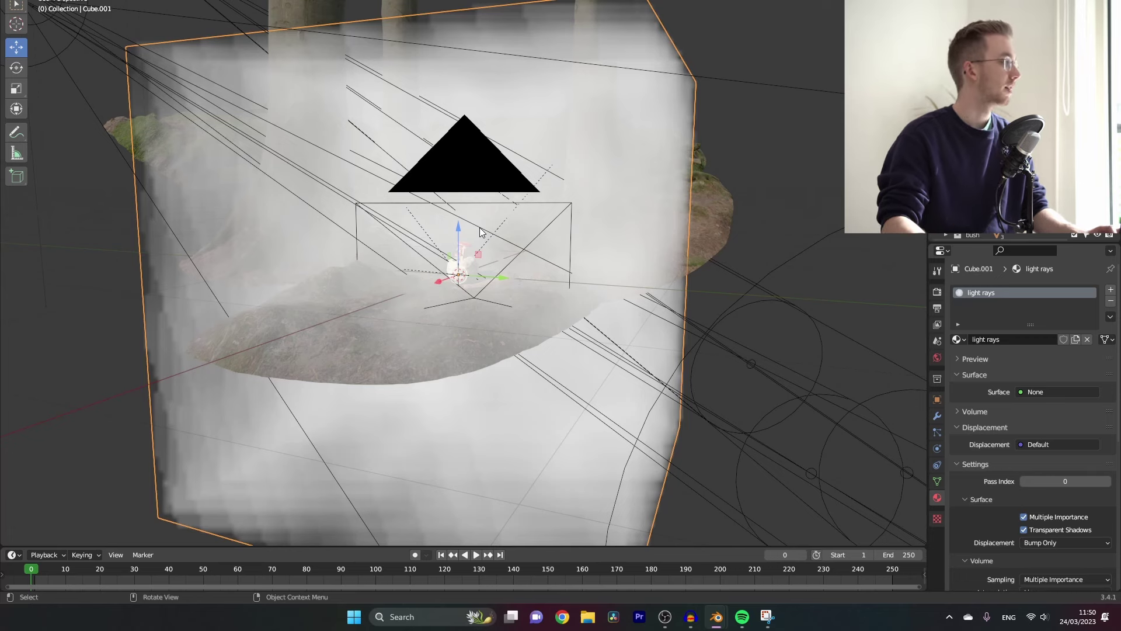
Set the Voronoi Texture to 4D with a Scale of 13
left_click_drag(1, 116, 547, 5)
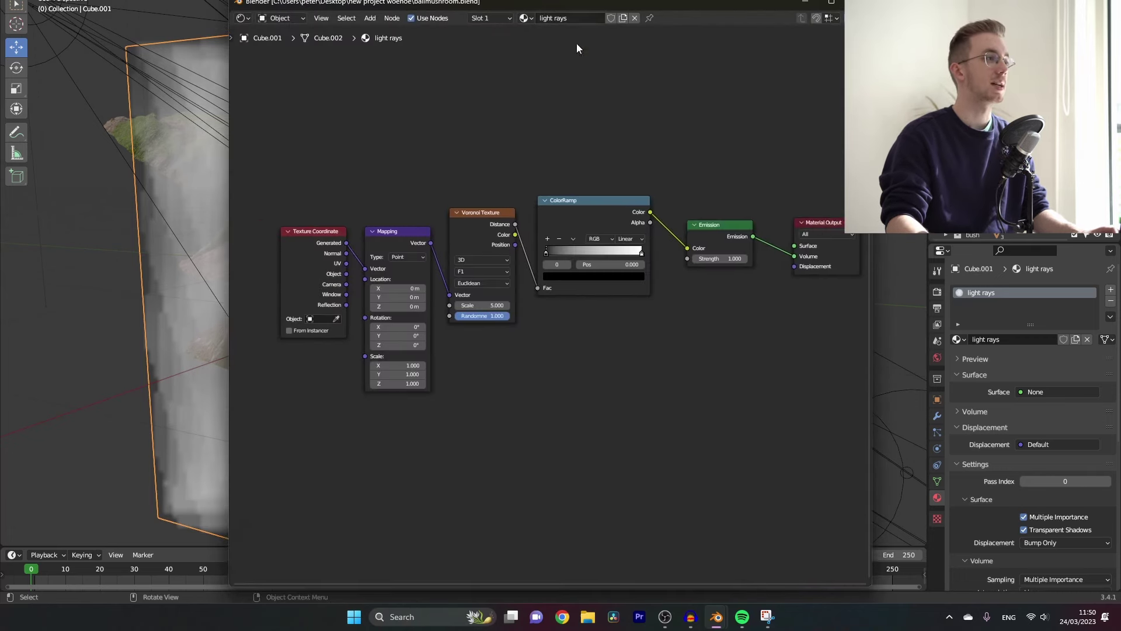
scroll(544, 309, "up", 5)
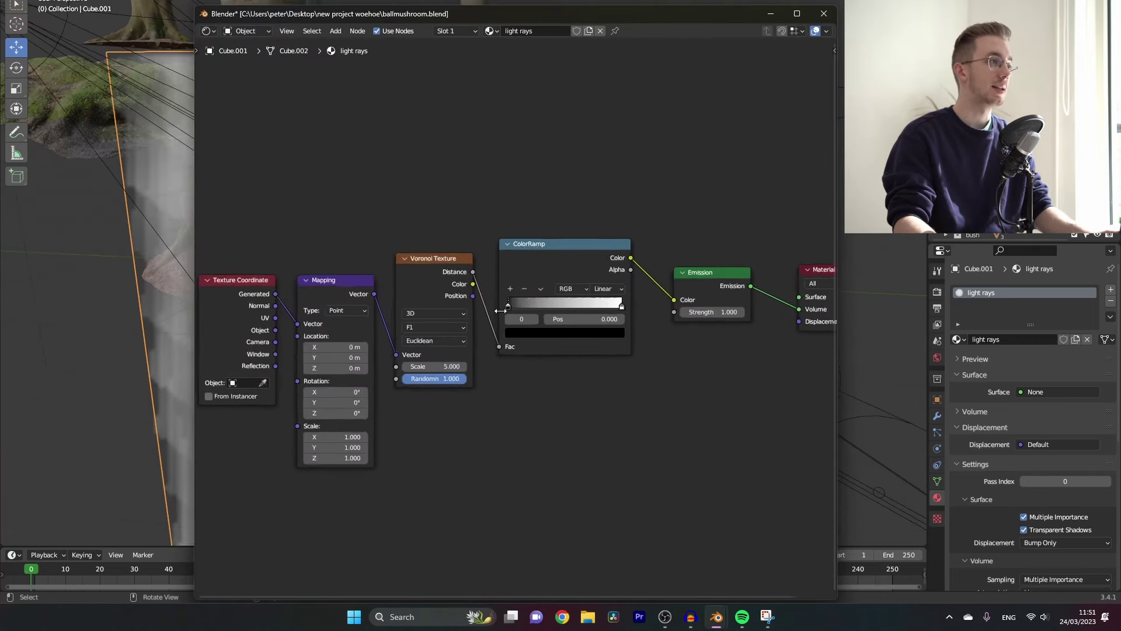
scroll(501, 310, "up", 1)
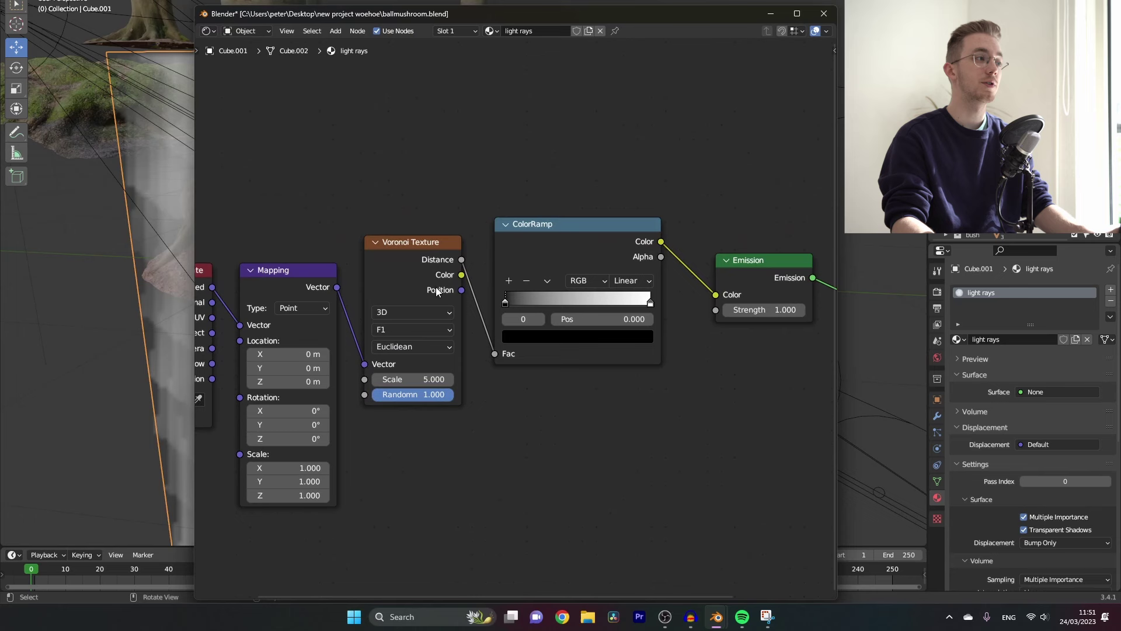
left_click(423, 310)
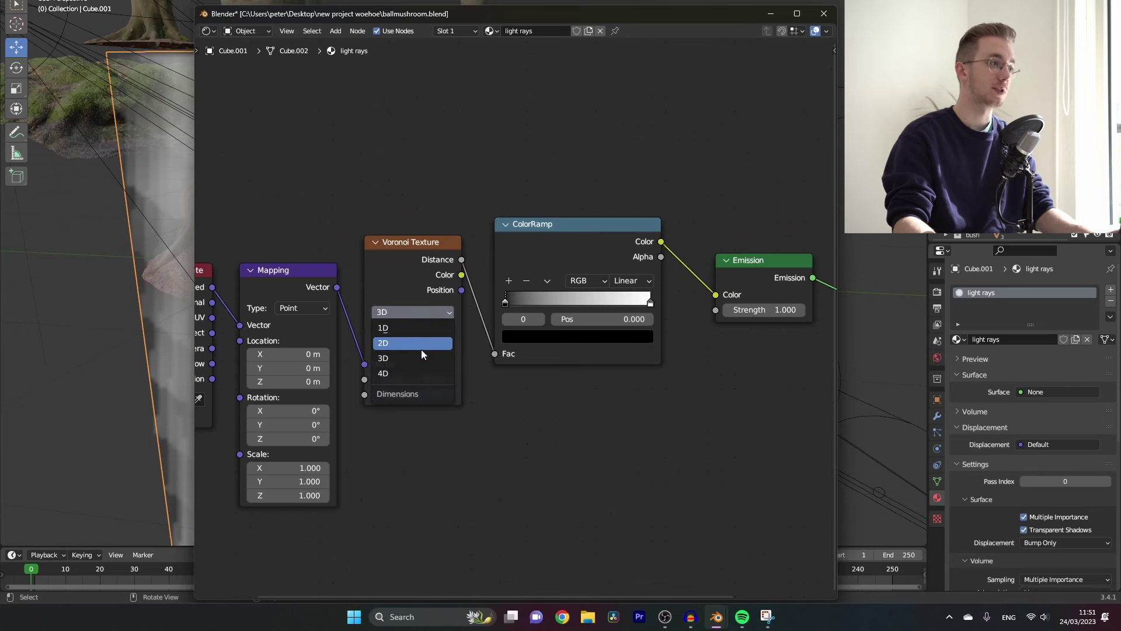
left_click(416, 381)
left_click(395, 410)
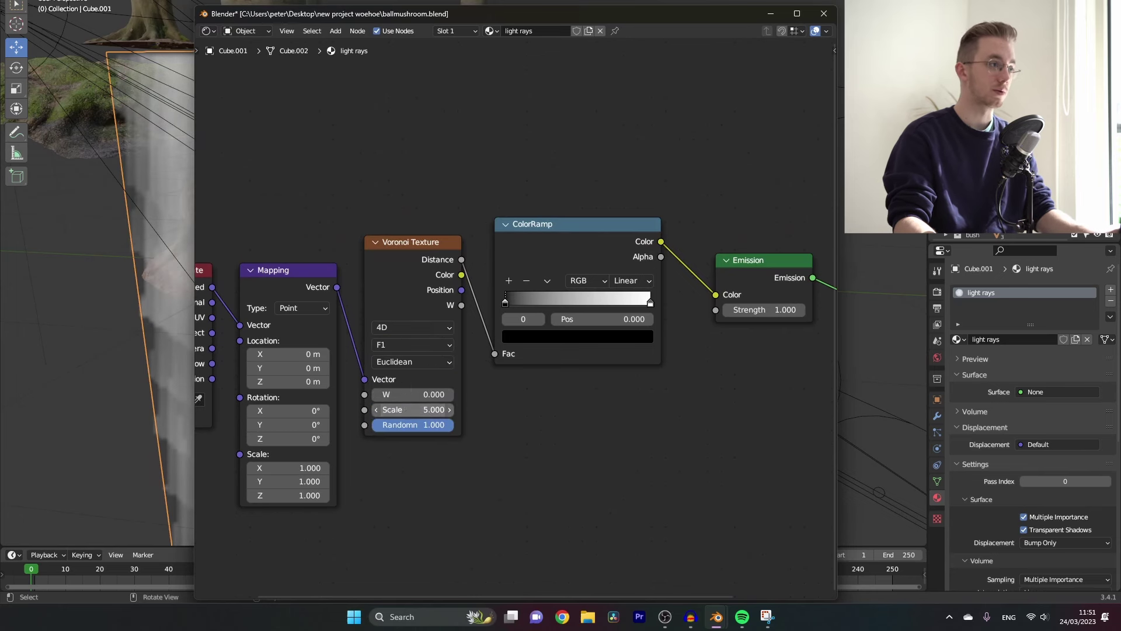
type("13")
key("Return")
Set the Mapping node's Z scale to 0
middle_click_drag(347, 483, 439, 431)
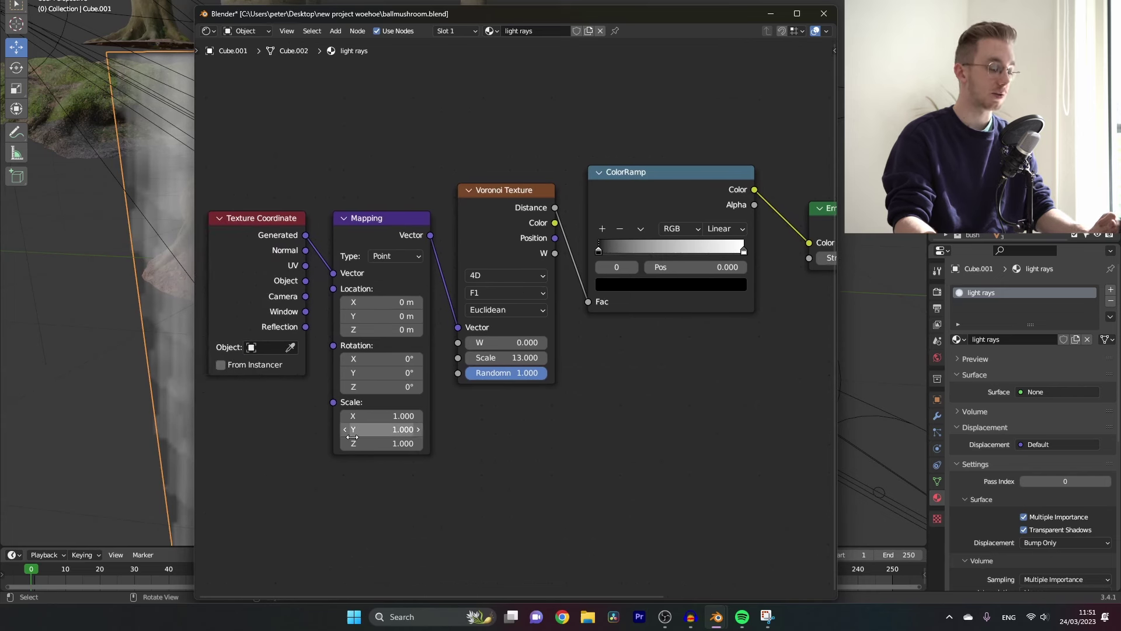
left_click(380, 444)
type("1.0")
key("BackSpace")
key("BackSpace")
key("BackSpace")
type("0")
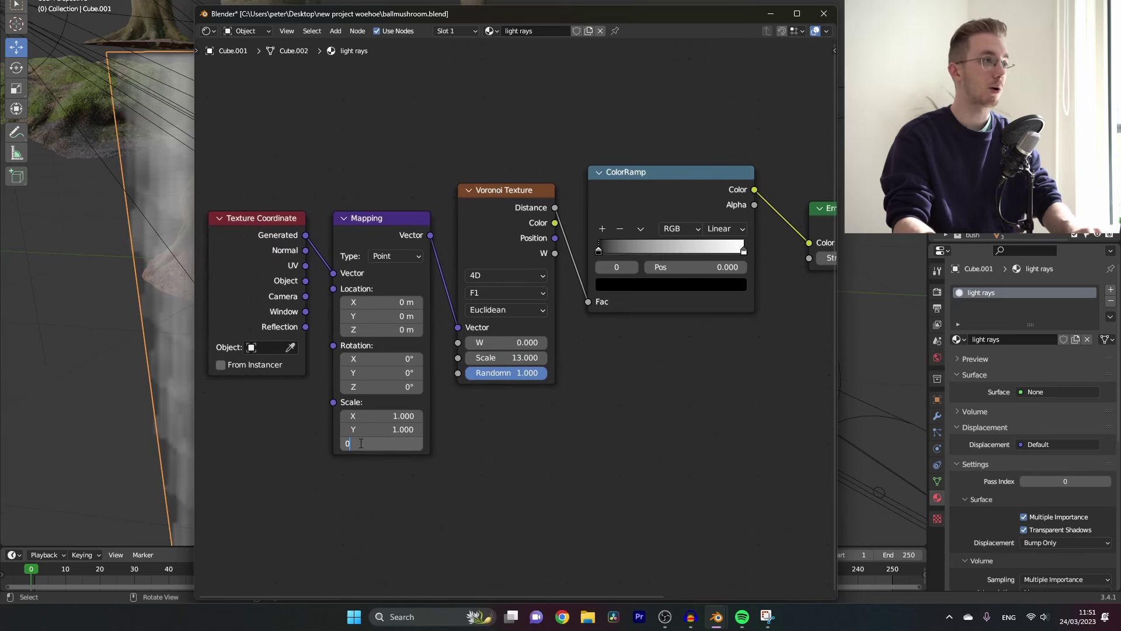
key("Return")
Move the ColorRamp's black stop to about 0.673 with the viewport kept in view beside the nodes
left_click_drag(238, 14, 528, 0)
left_click_drag(888, 211, 987, 211)
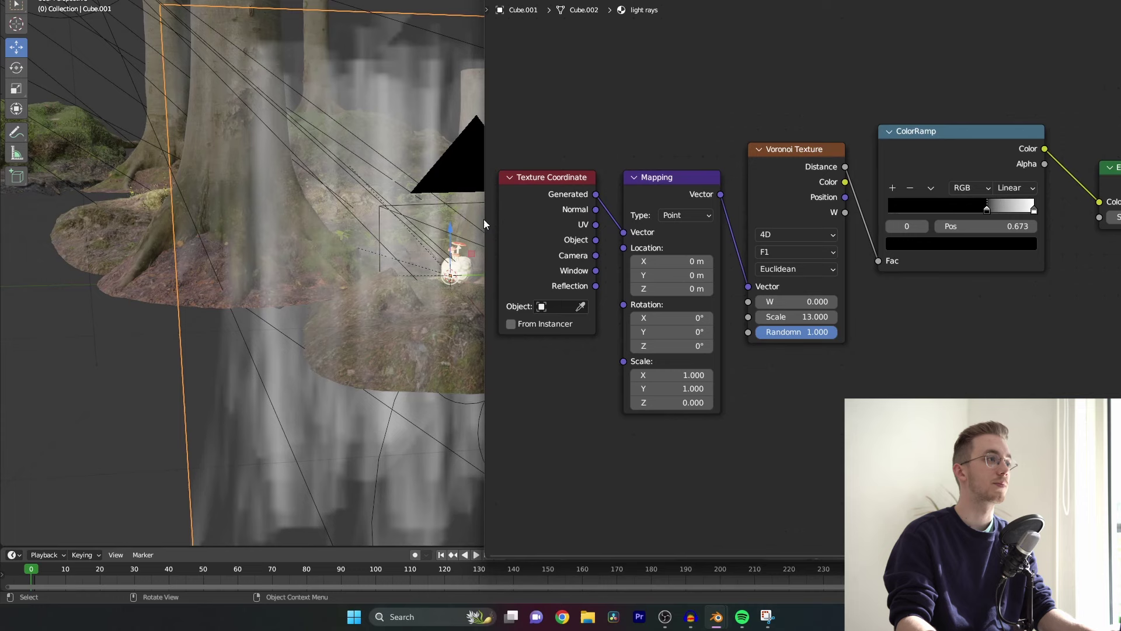
middle_click_drag(453, 237, 473, 231)
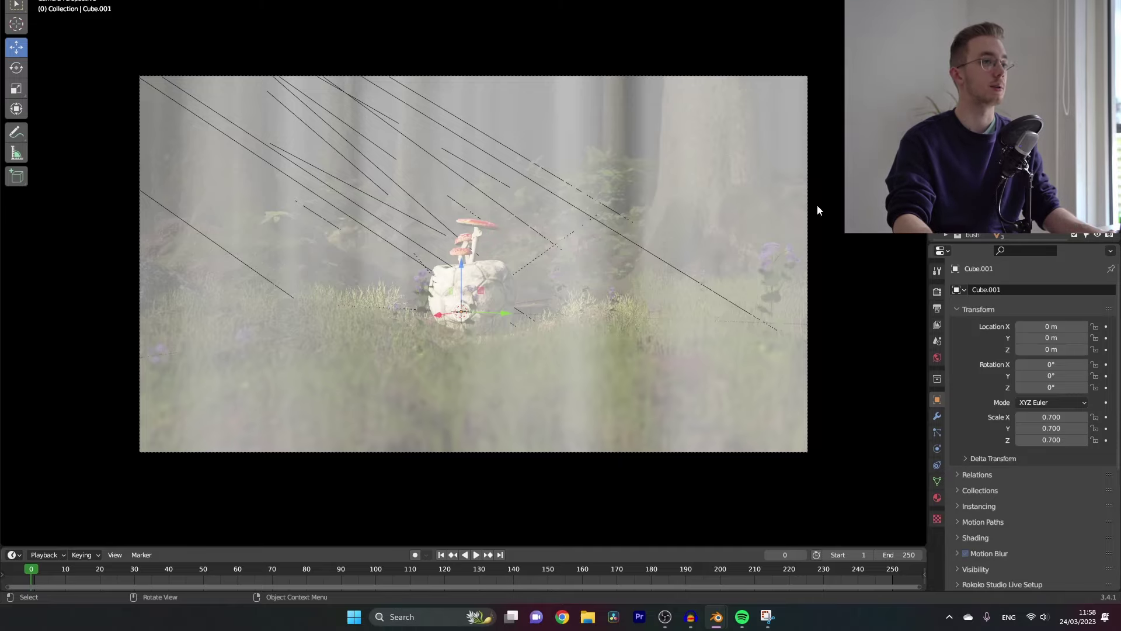
Rotate the cube to about 65.4° around X and shrink its X scale to about 0.111
left_click_drag(1033, 364, 1095, 364)
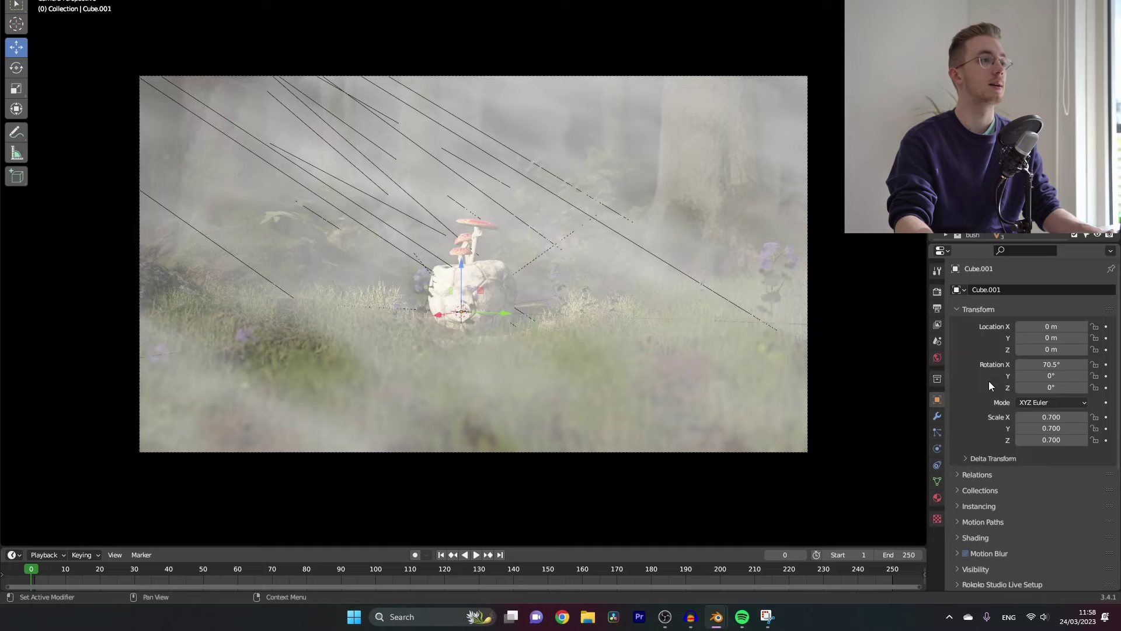
key("KP_0")
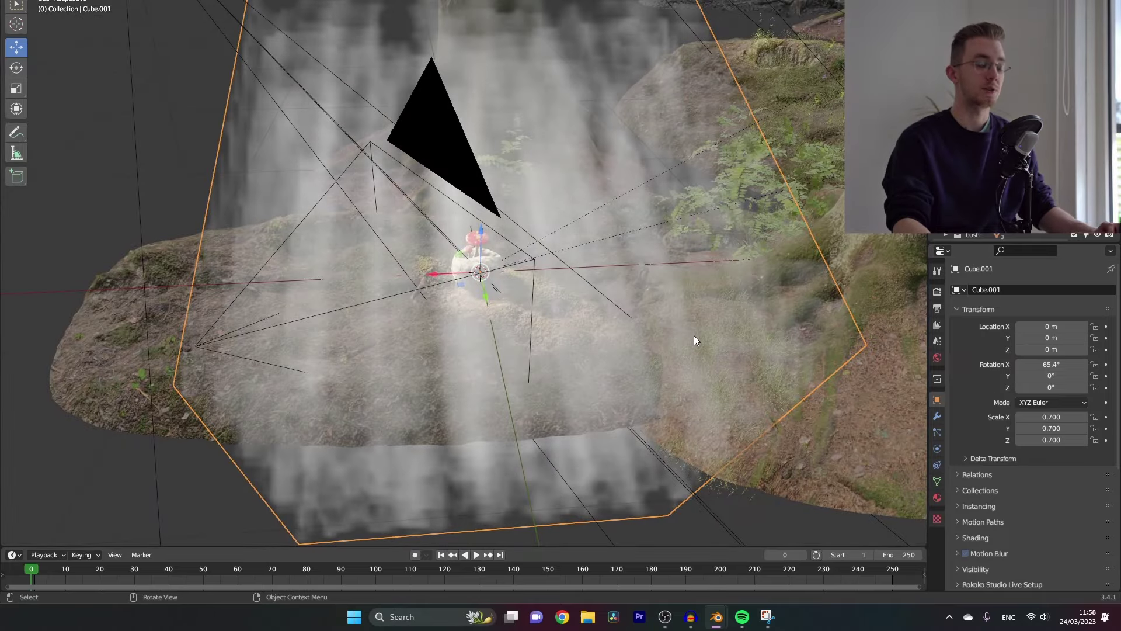
key("s")
key("x")
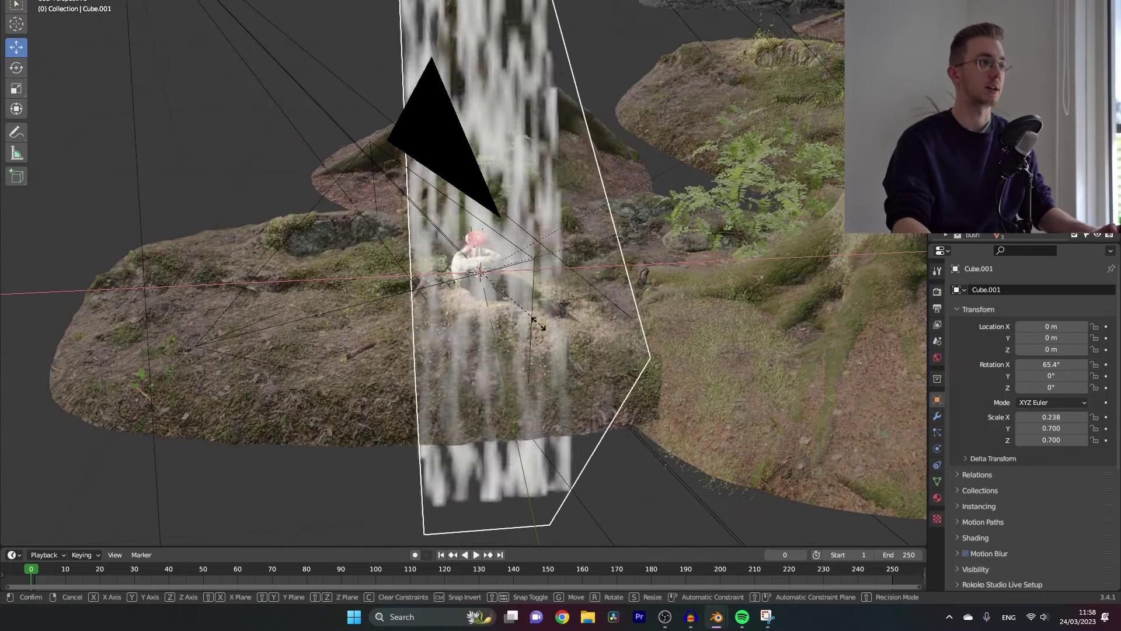
left_click(479, 313)
key("KP_0")
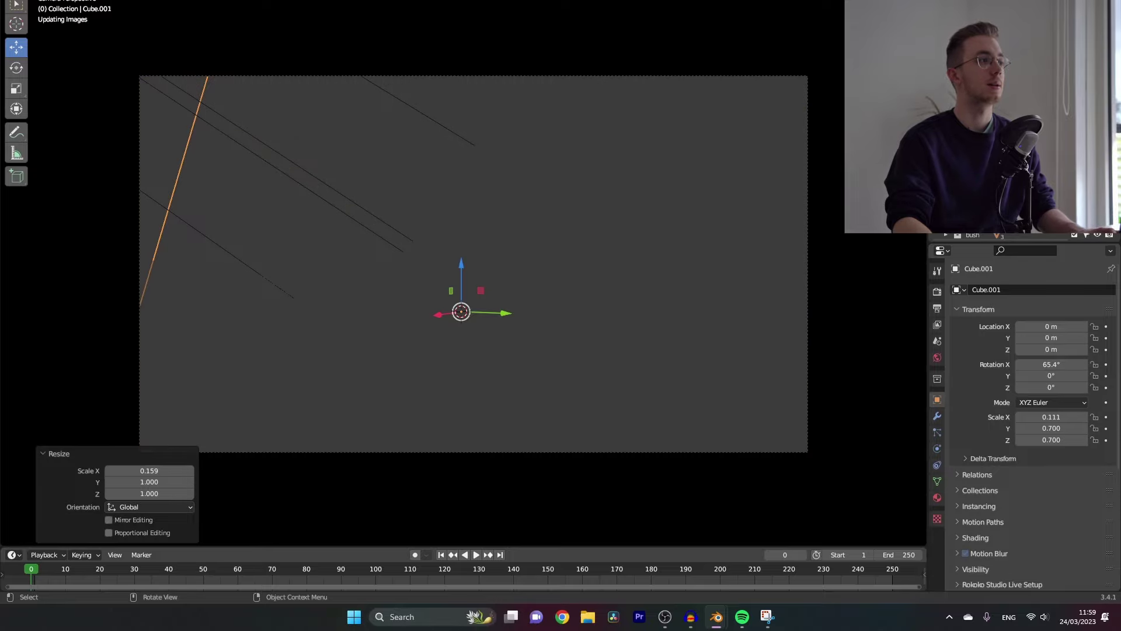
Scale the cube to 0.6 on Y and 0.98 on Z, and save the project
scroll(821, 187, "up", 1)
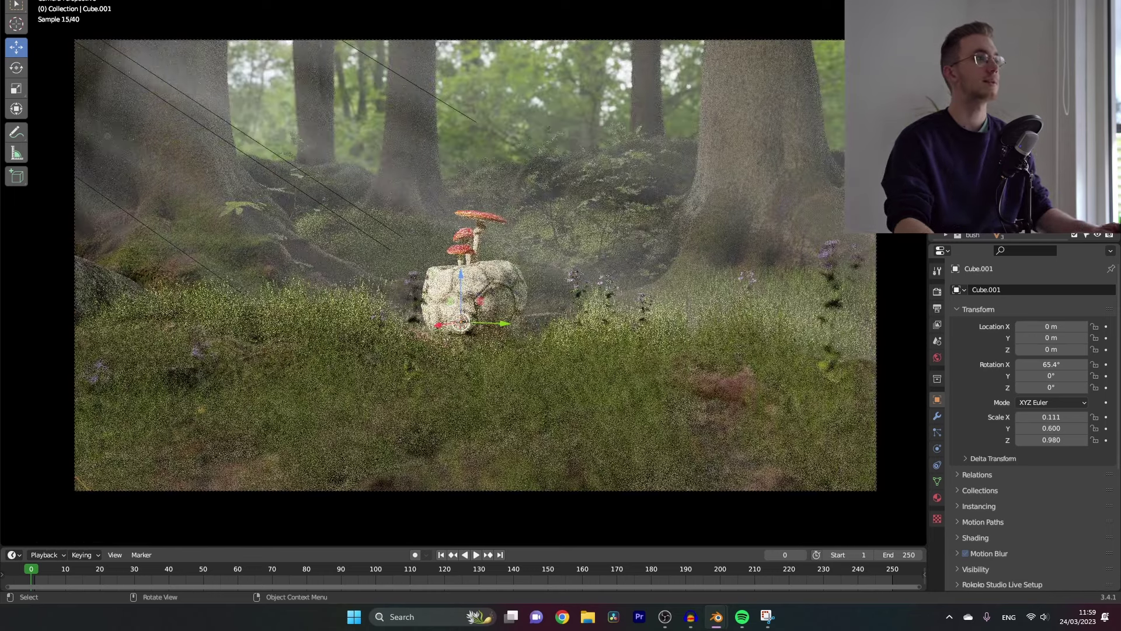
key("ctrl+s")
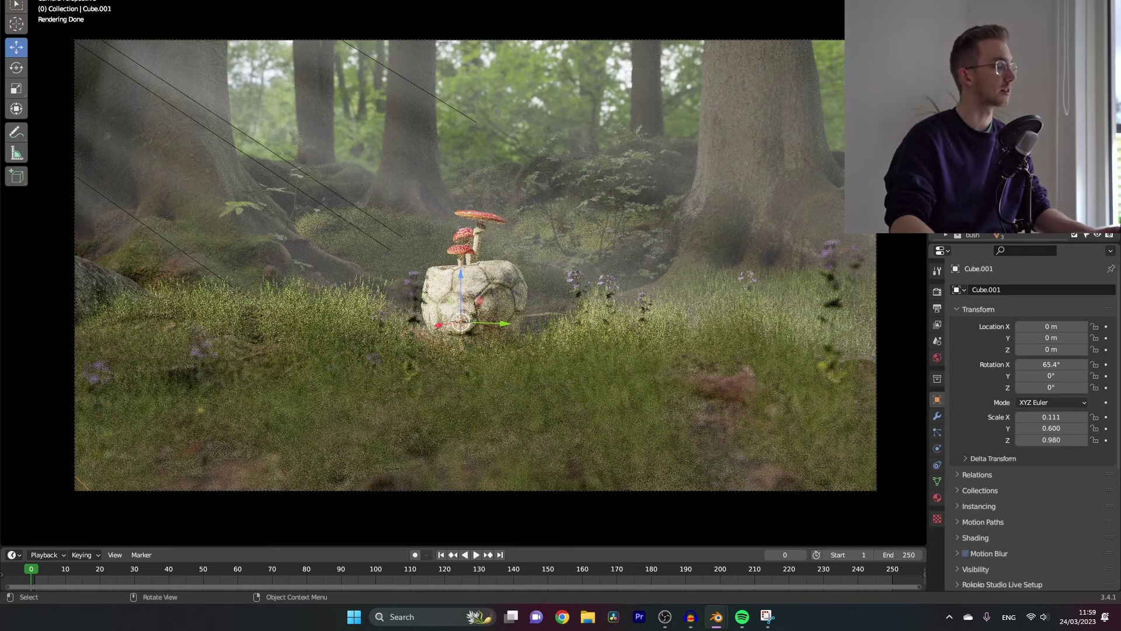
Tint the ColorRamp's white stop pale yellow in the light rays material and save the project
left_click_drag(0, 18, 650, 2)
scroll(580, 208, "down", 5)
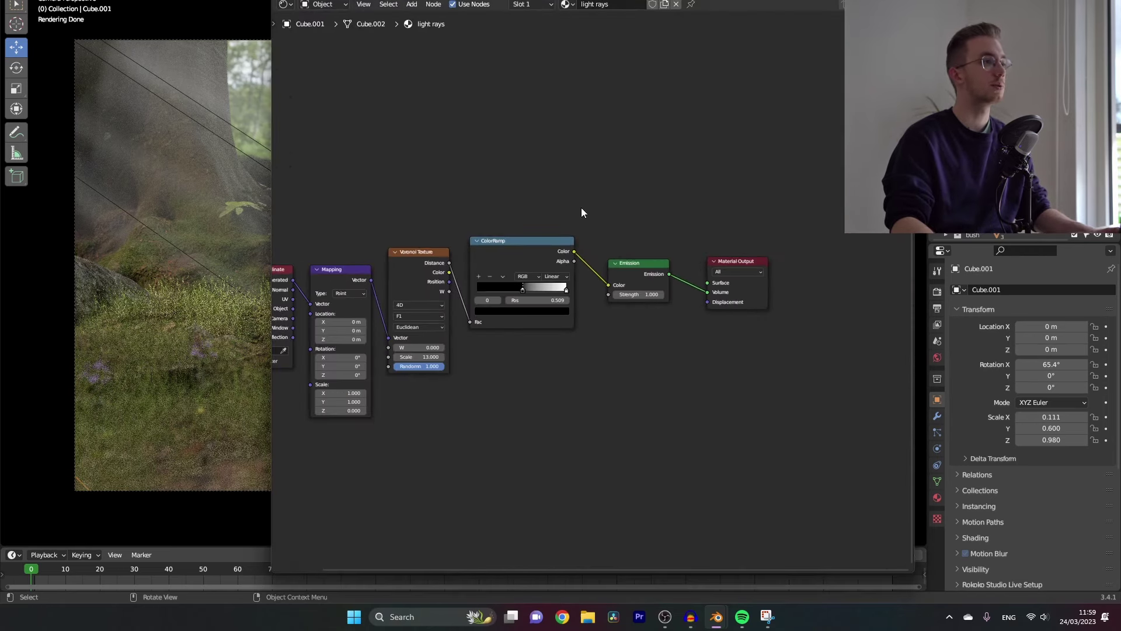
middle_click_drag(617, 207, 653, 203)
scroll(635, 269, "up", 3)
left_click(612, 281)
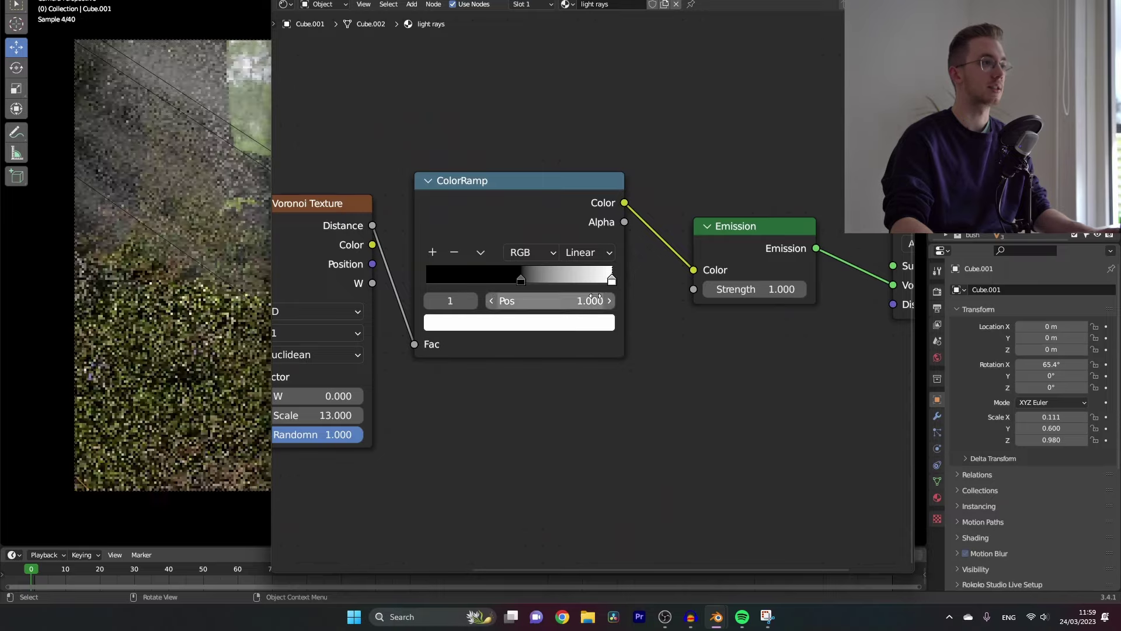
left_click(570, 327)
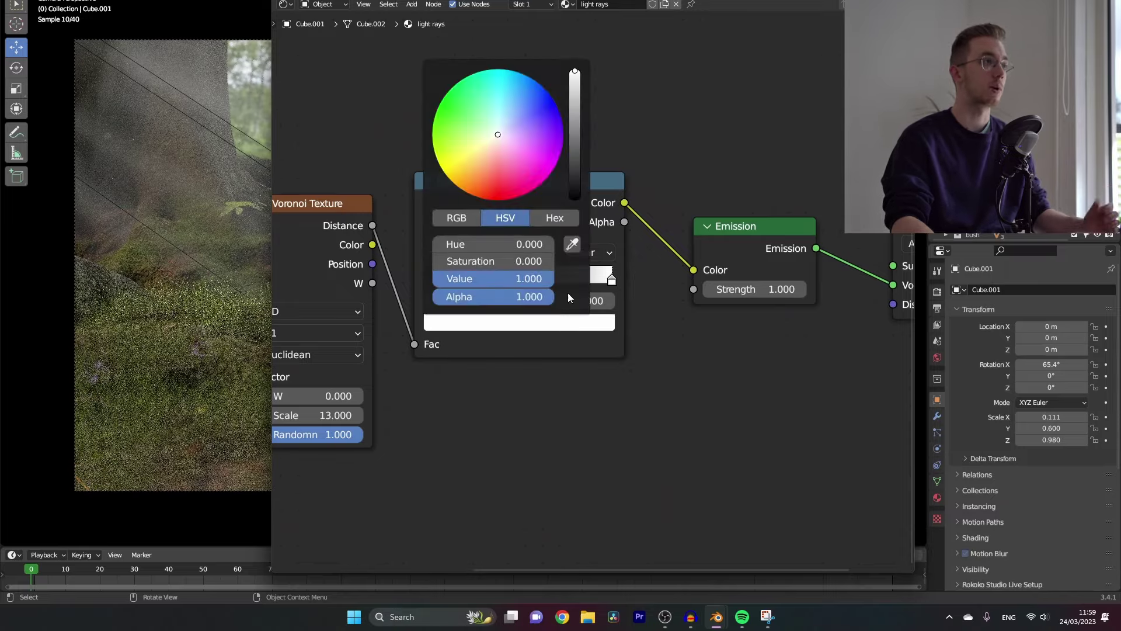
left_click_drag(489, 139, 485, 141)
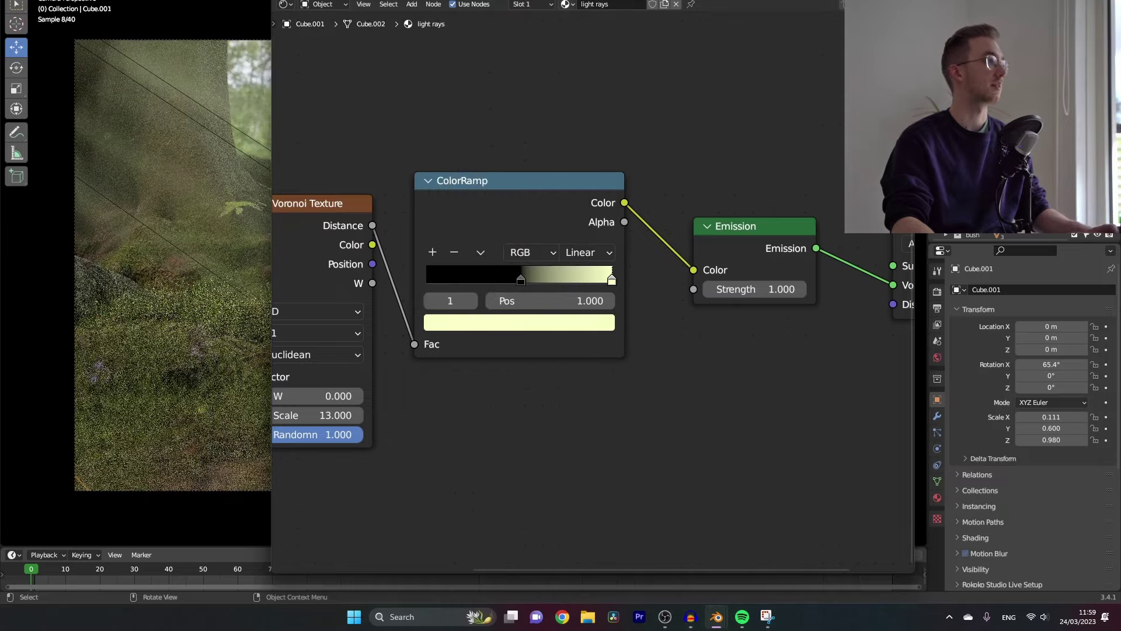
key("ctrl+s")
left_click_drag(392, 1, 0, 2)
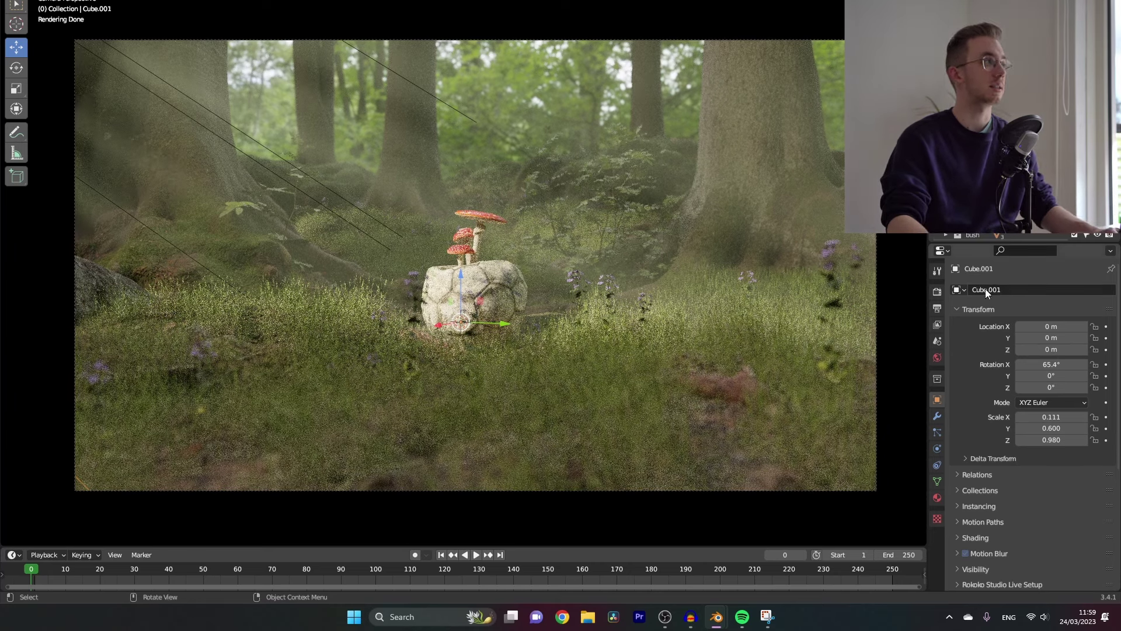
key("ctrl+s")
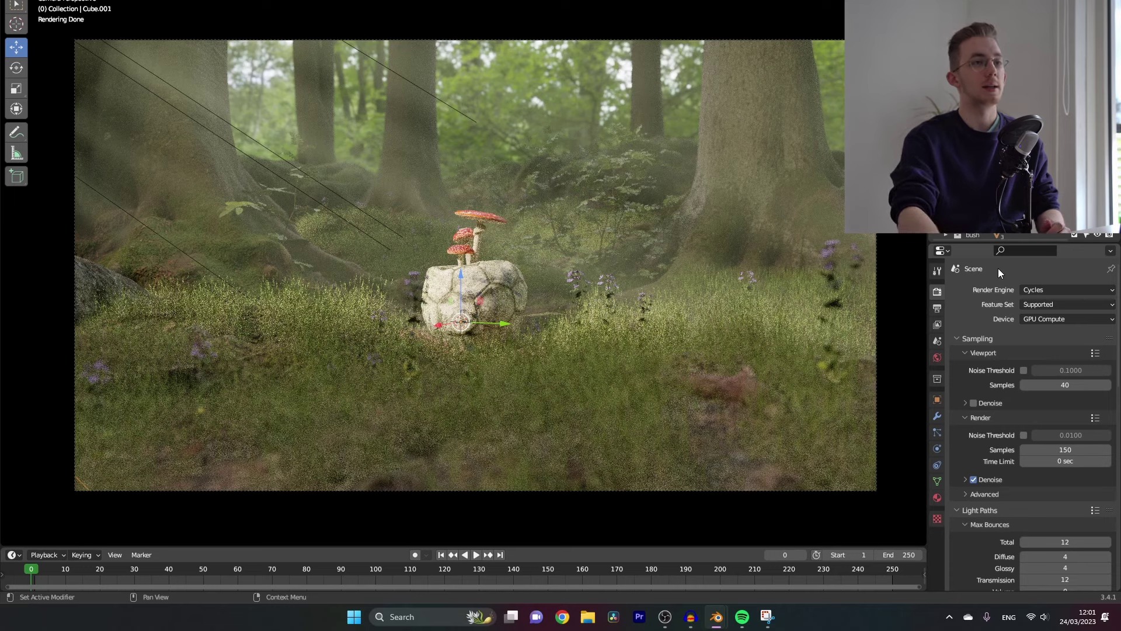
Switch the render engine from Cycles to Eevee and render the forest scene as a still image
left_click(1032, 290)
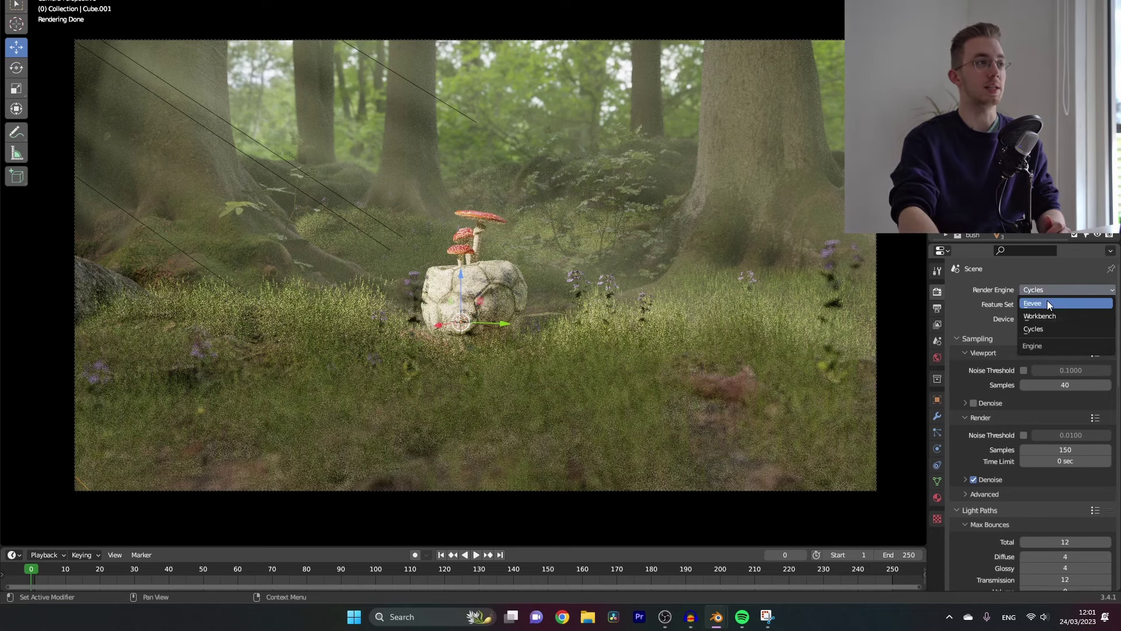
left_click(1049, 301)
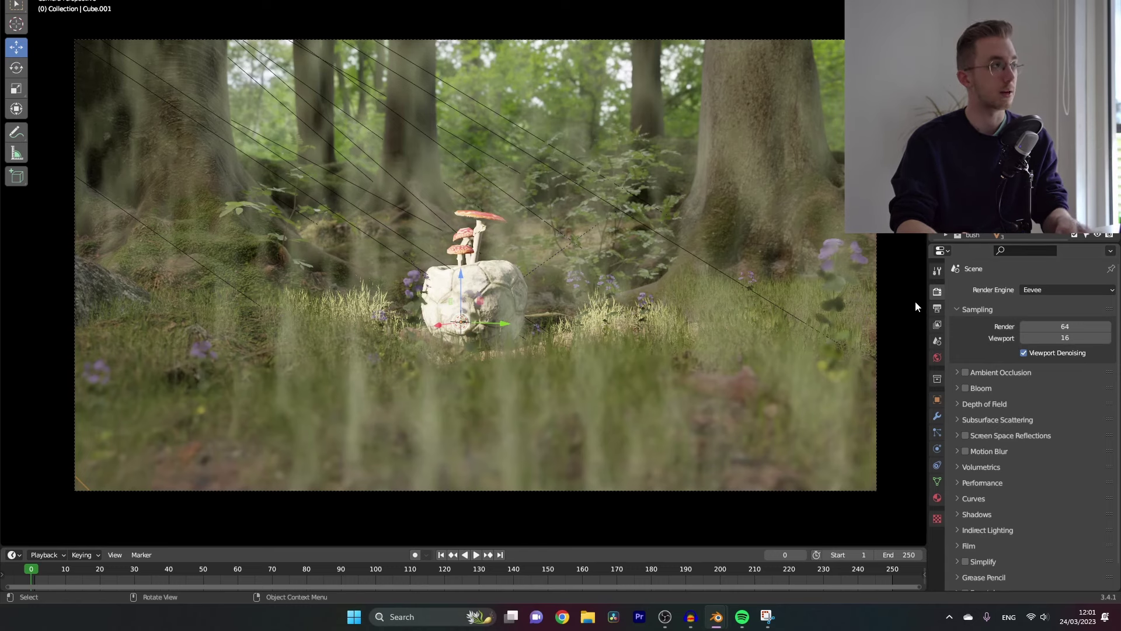
key("F12")
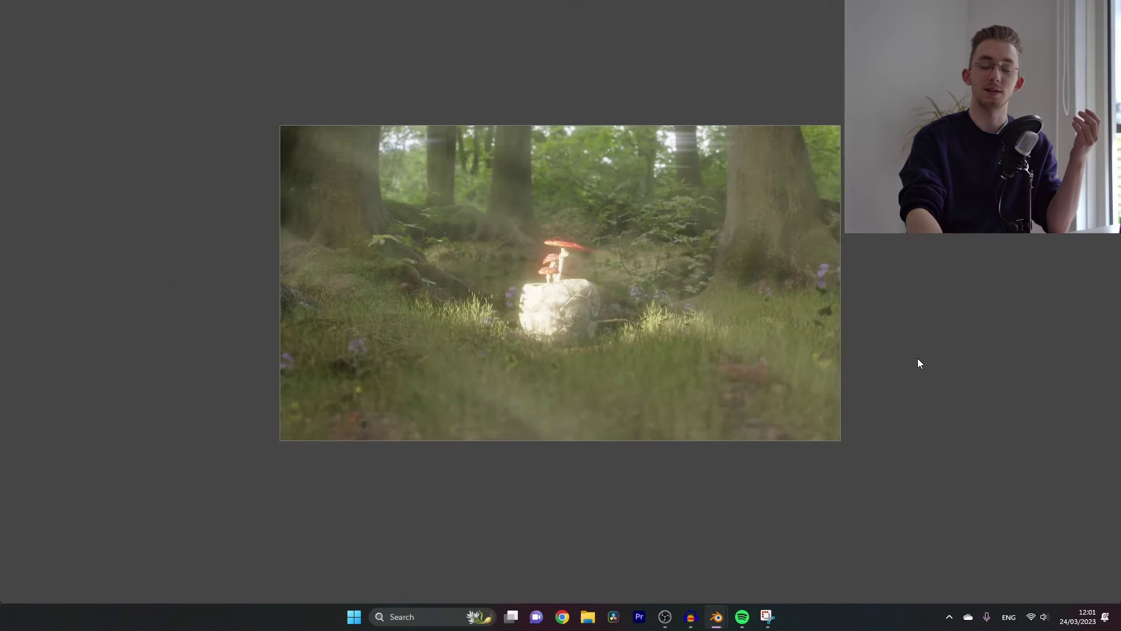
scroll(918, 361, "up", 1)
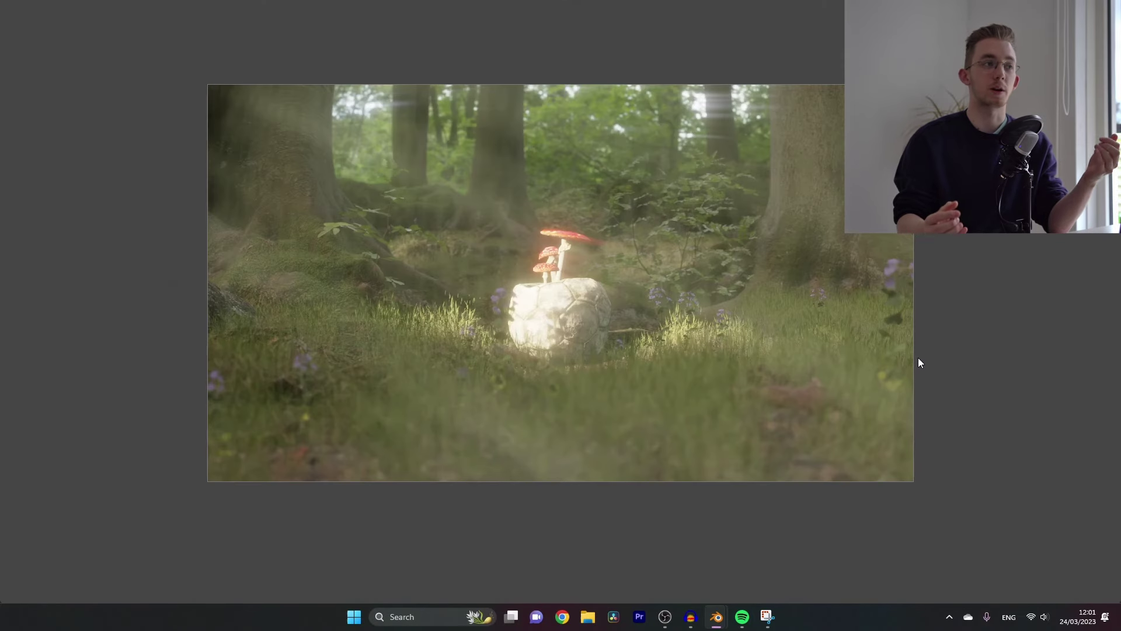